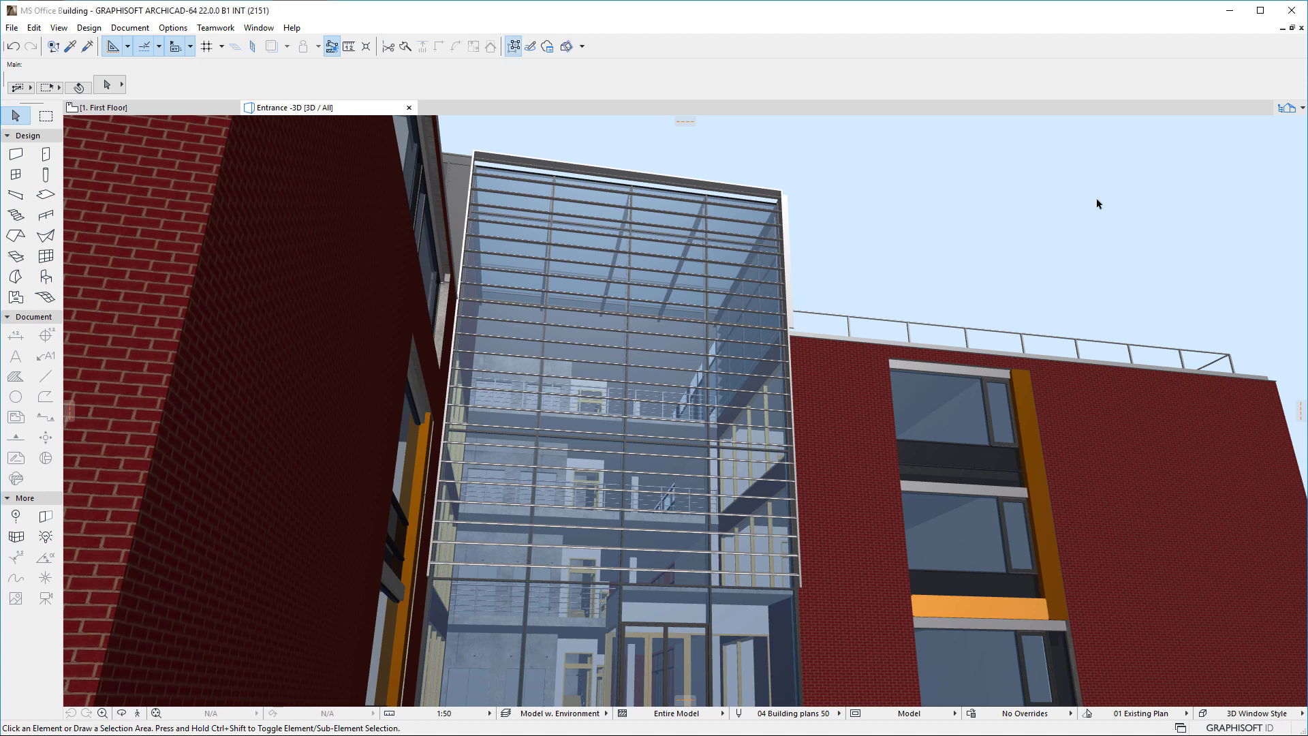
Switch to the 1. First Floor plan and select the accessible toilet's partition wall.
click(203, 112)
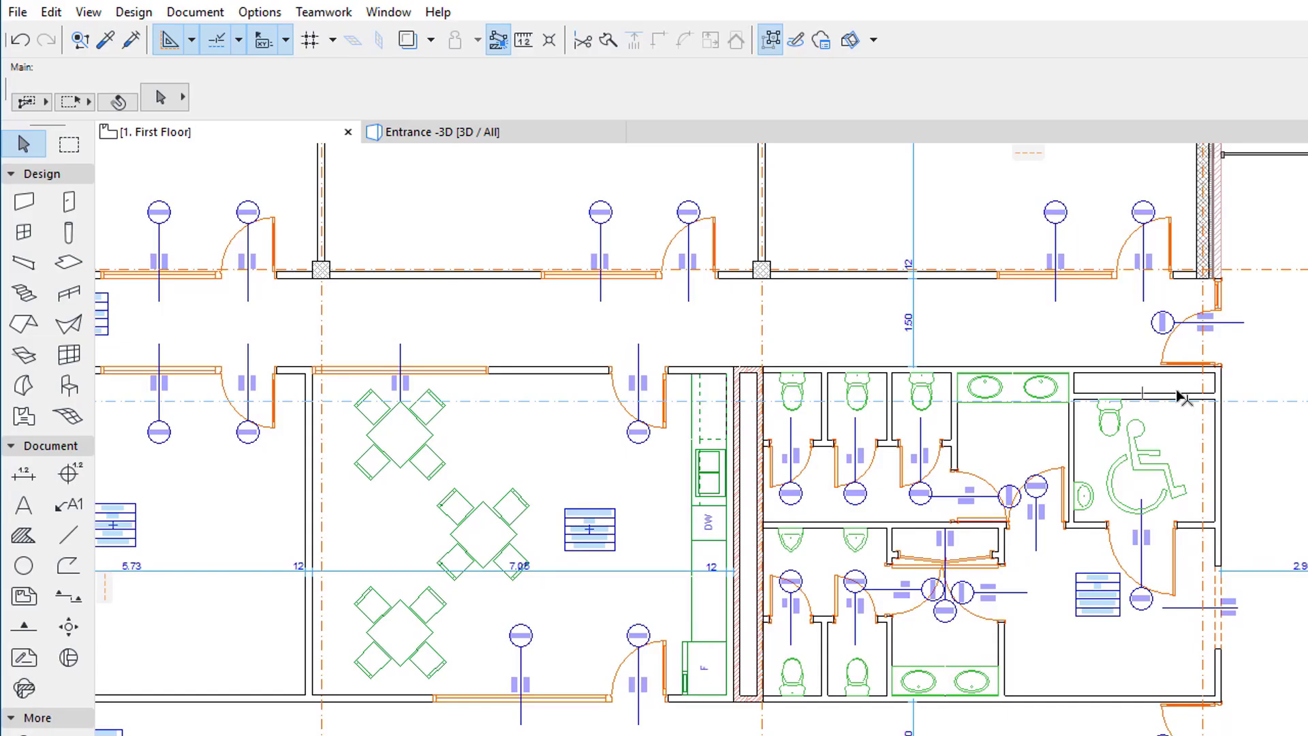
click(778, 282)
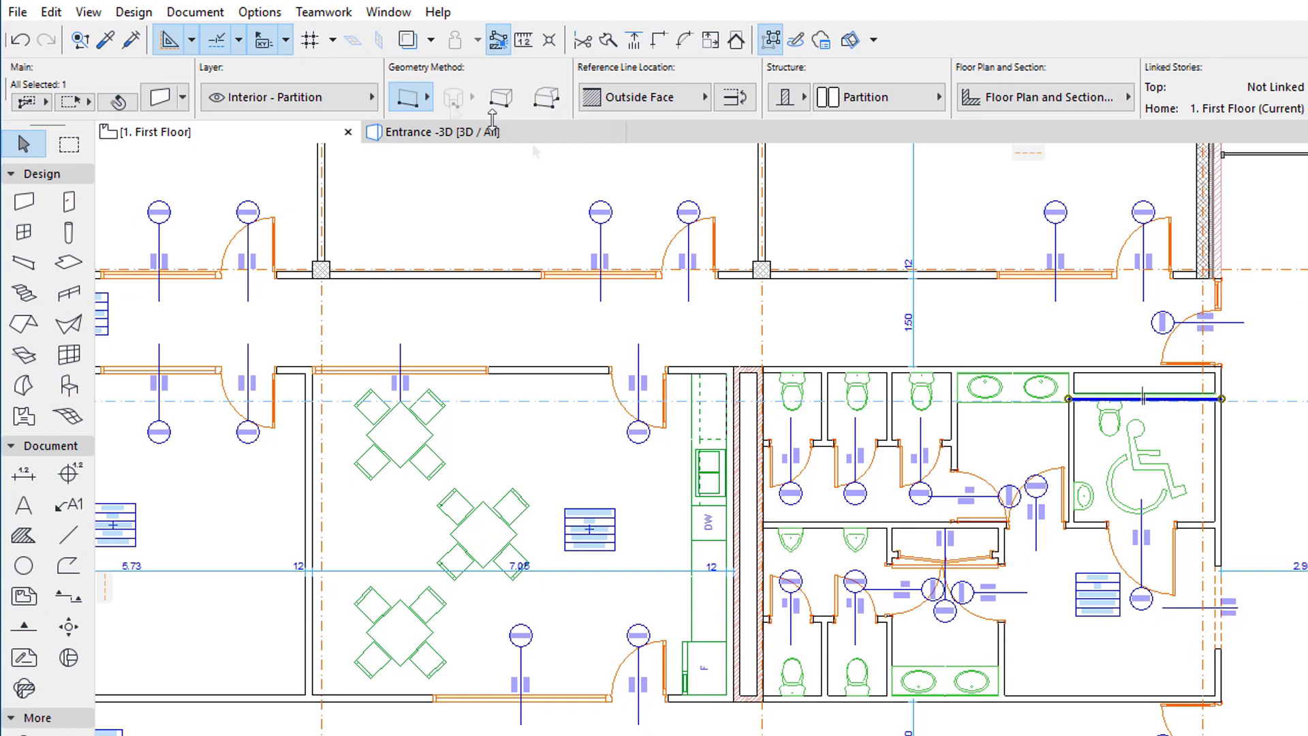
In Property Manager, open the Unit Brick Volume sequence expression in the Expression Editor.
click(270, 22)
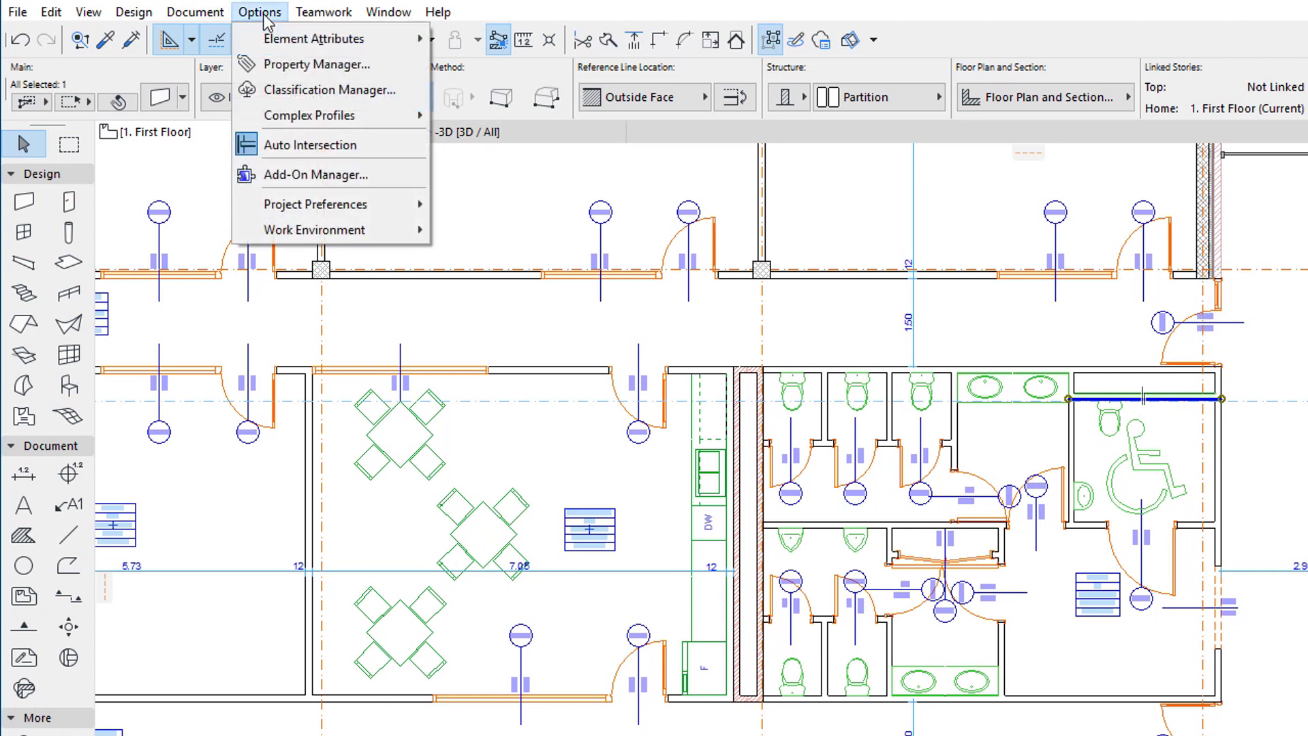
click(410, 71)
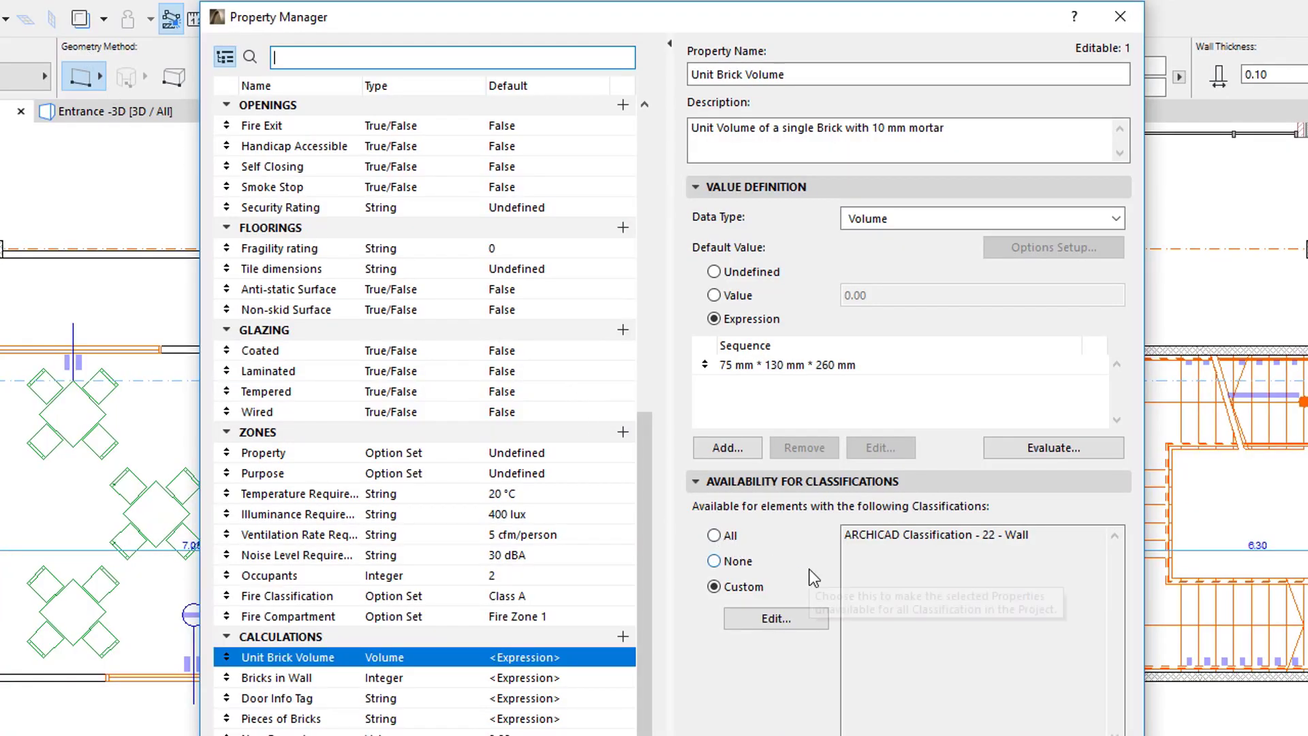
click(891, 369)
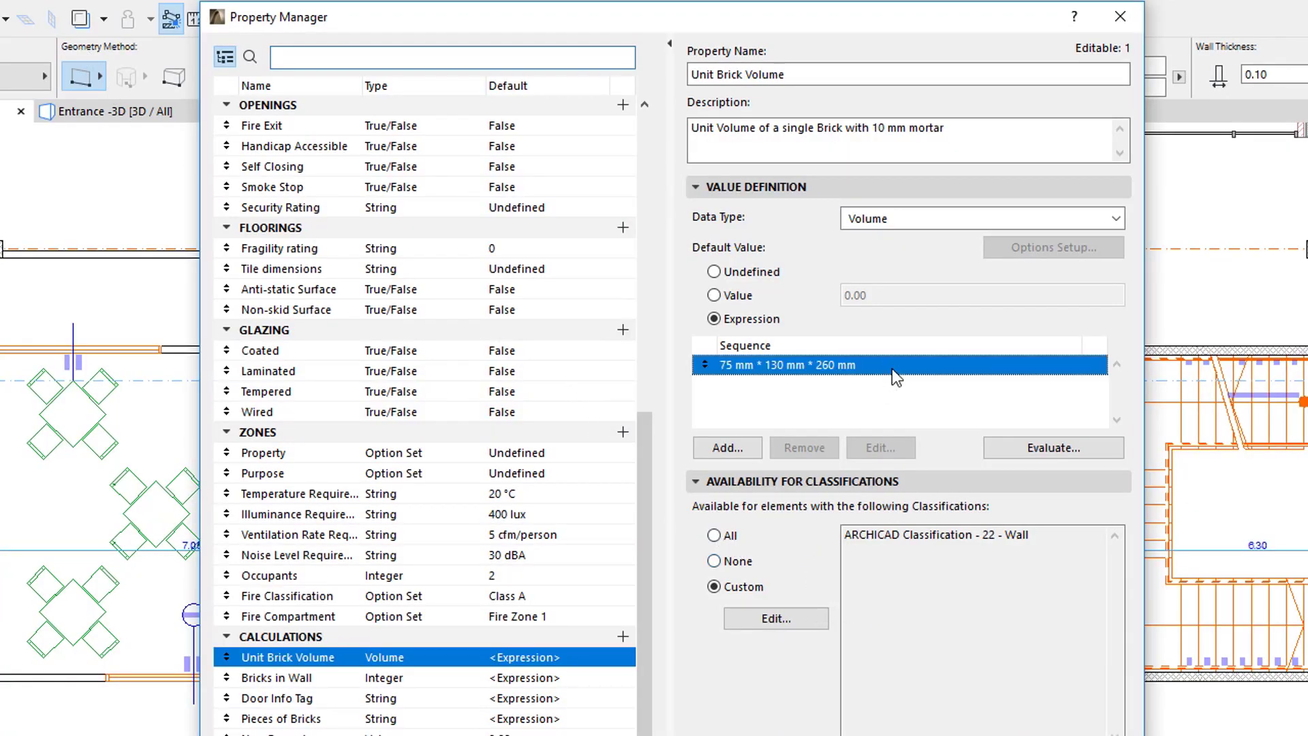
click(898, 451)
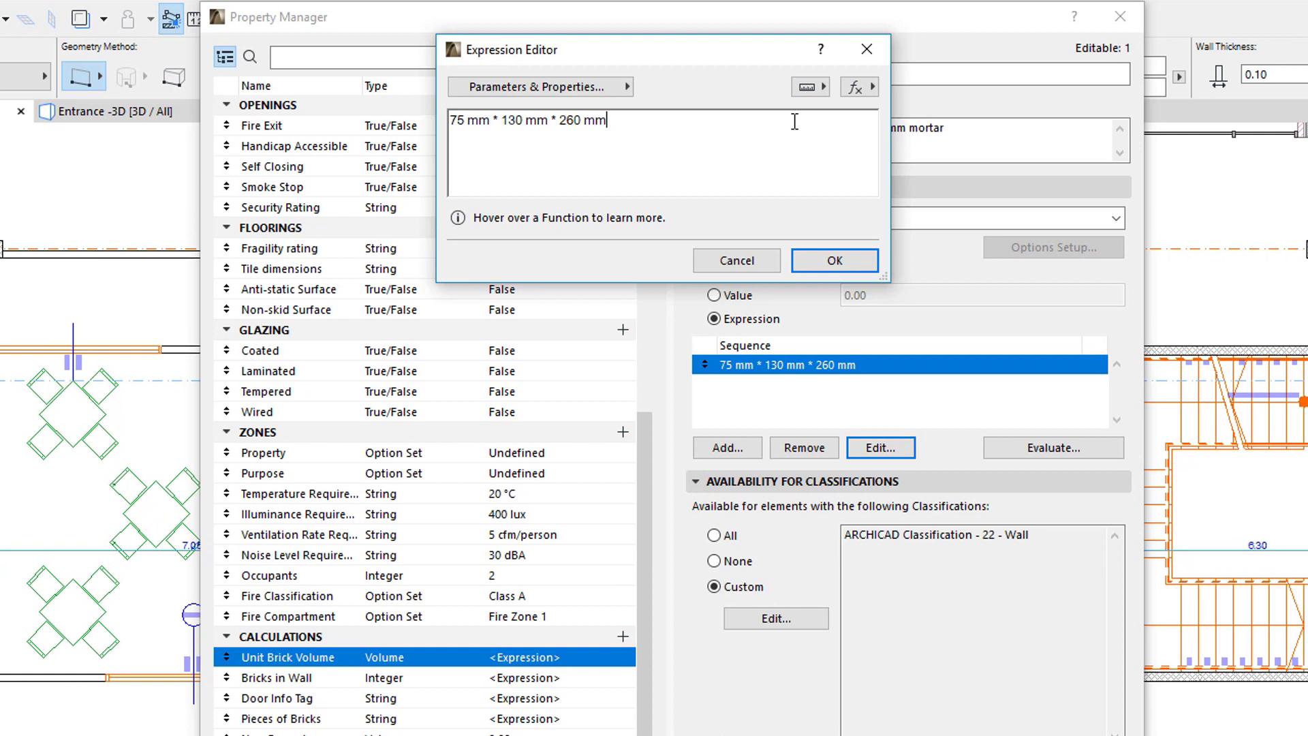
click(810, 88)
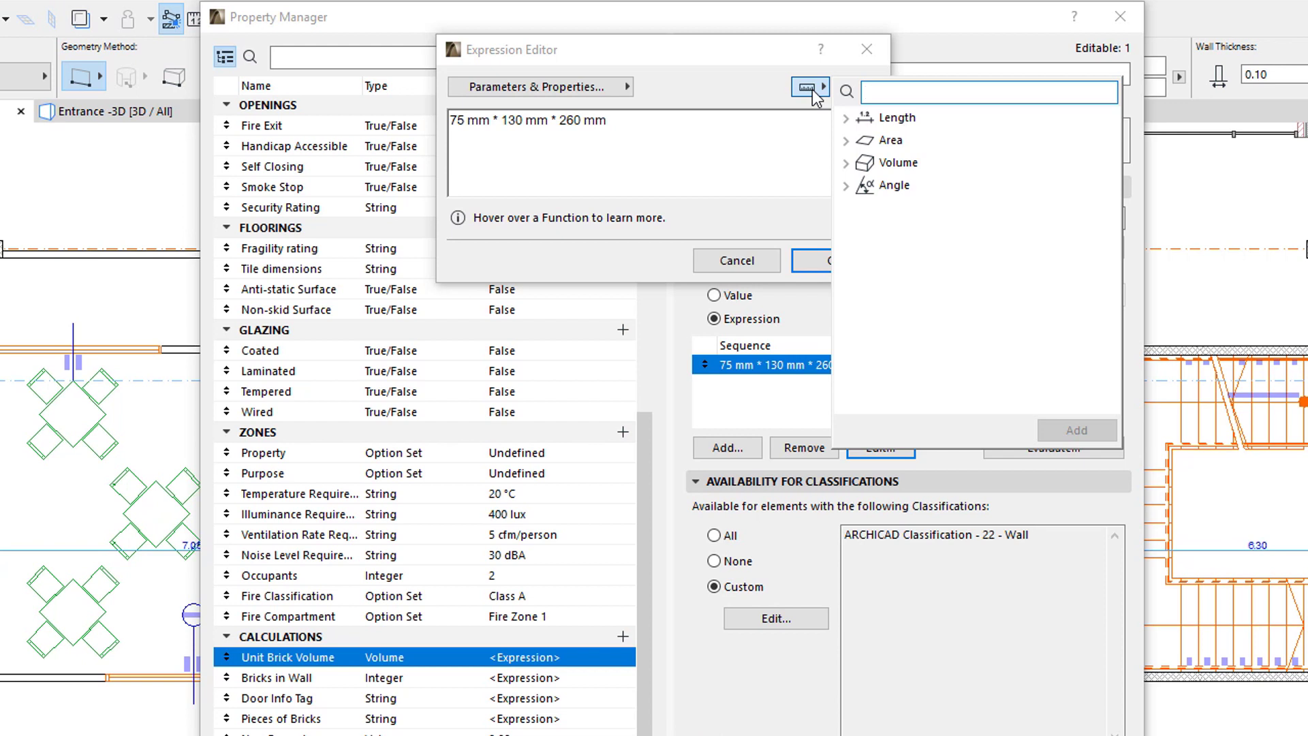
click(846, 119)
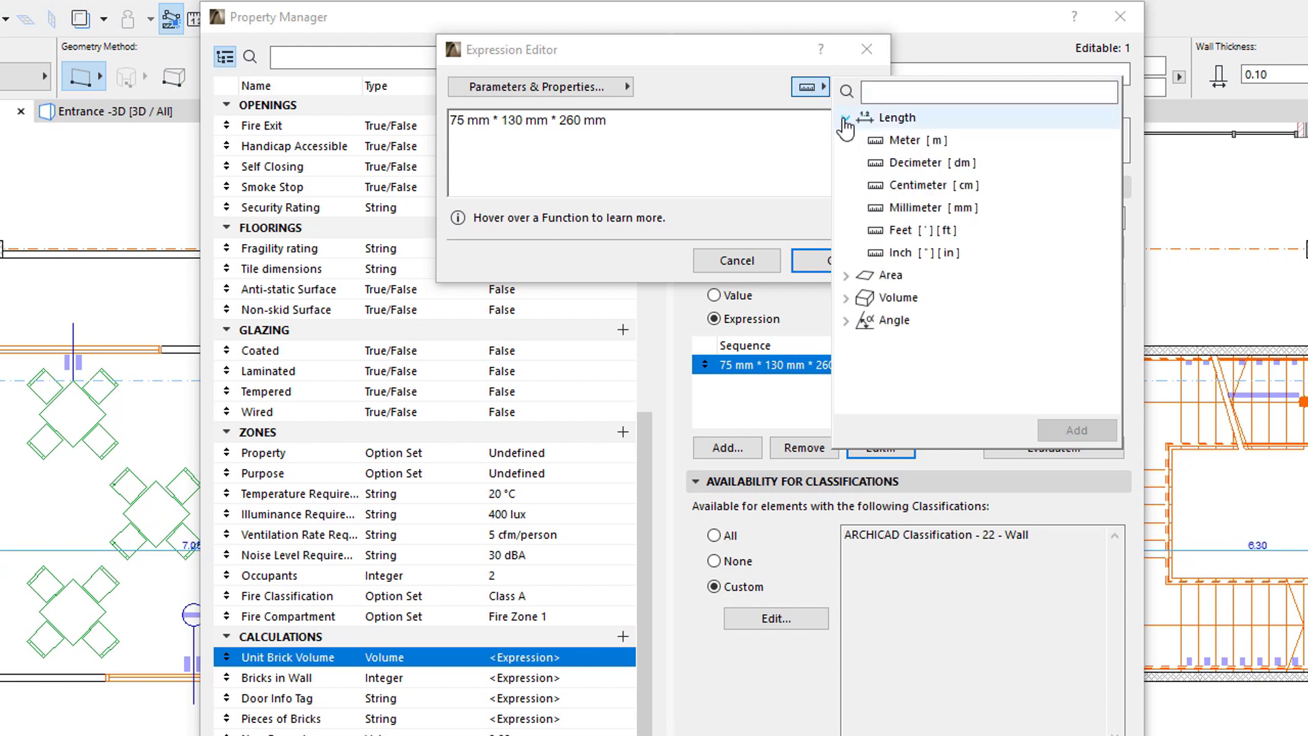
click(847, 276)
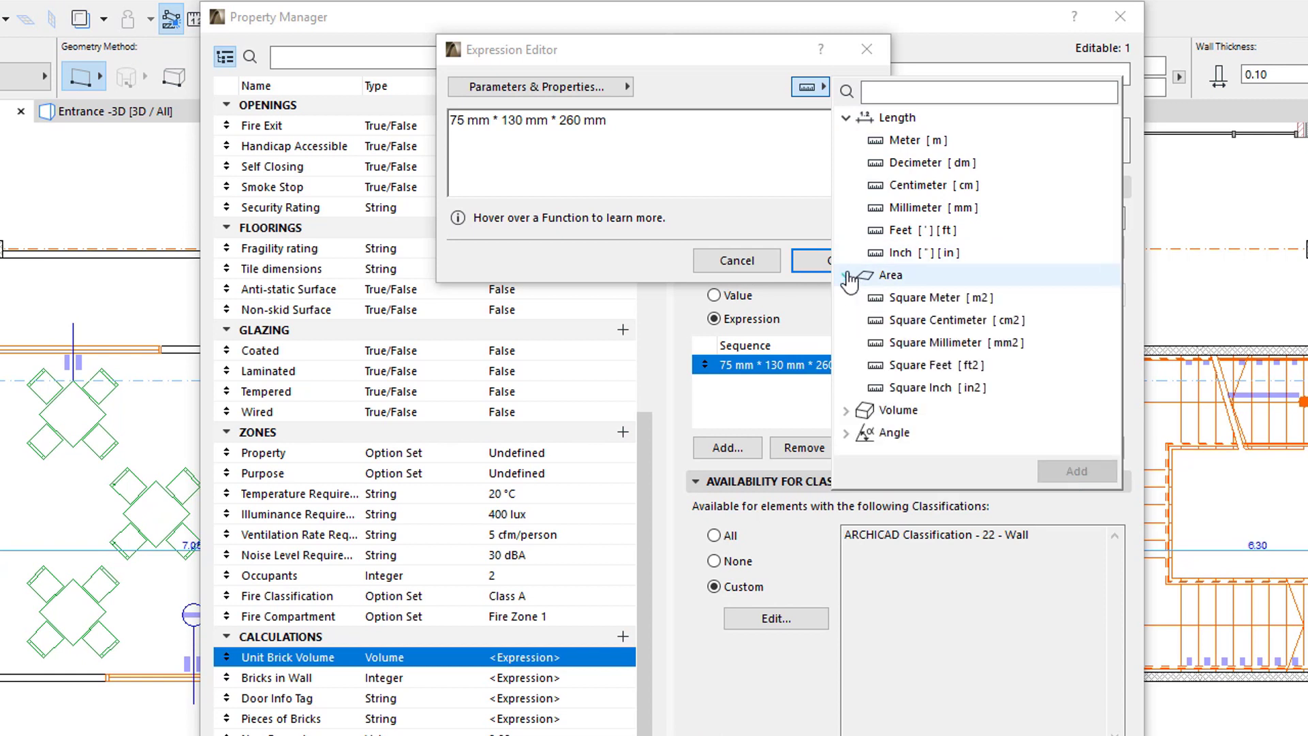
click(846, 411)
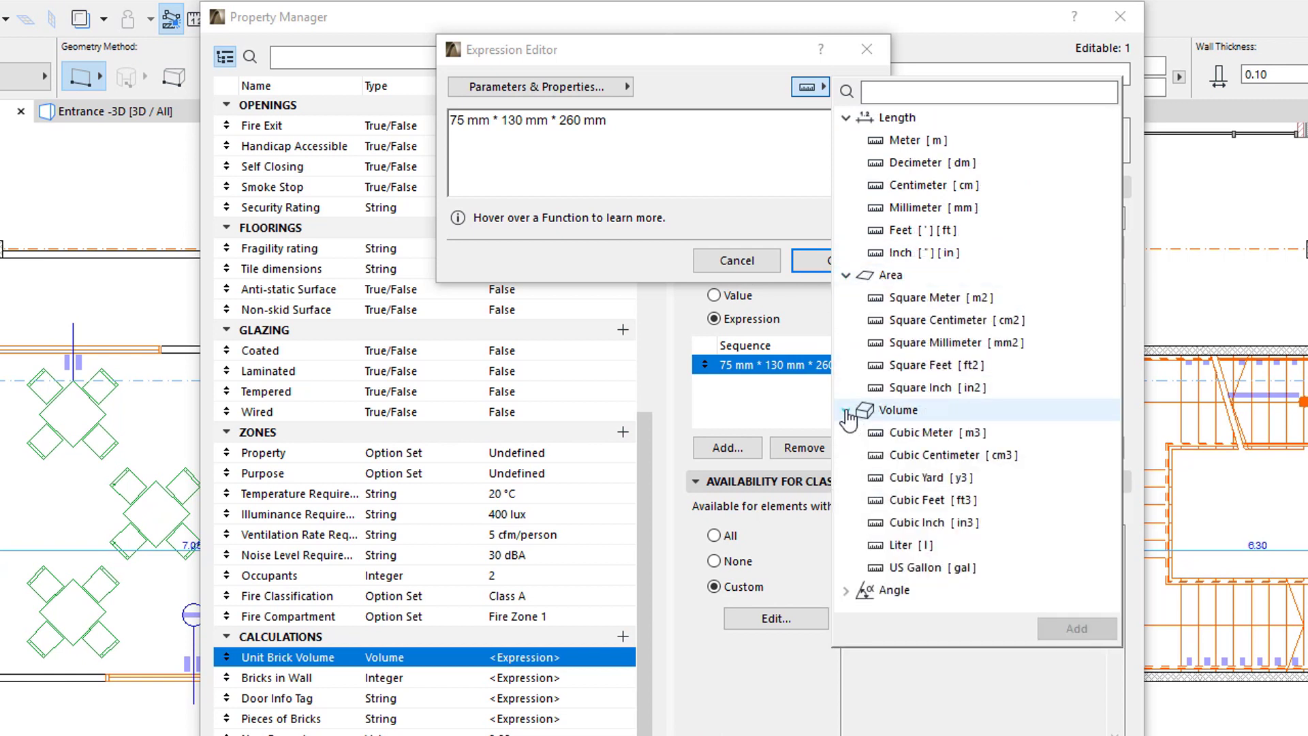
click(847, 590)
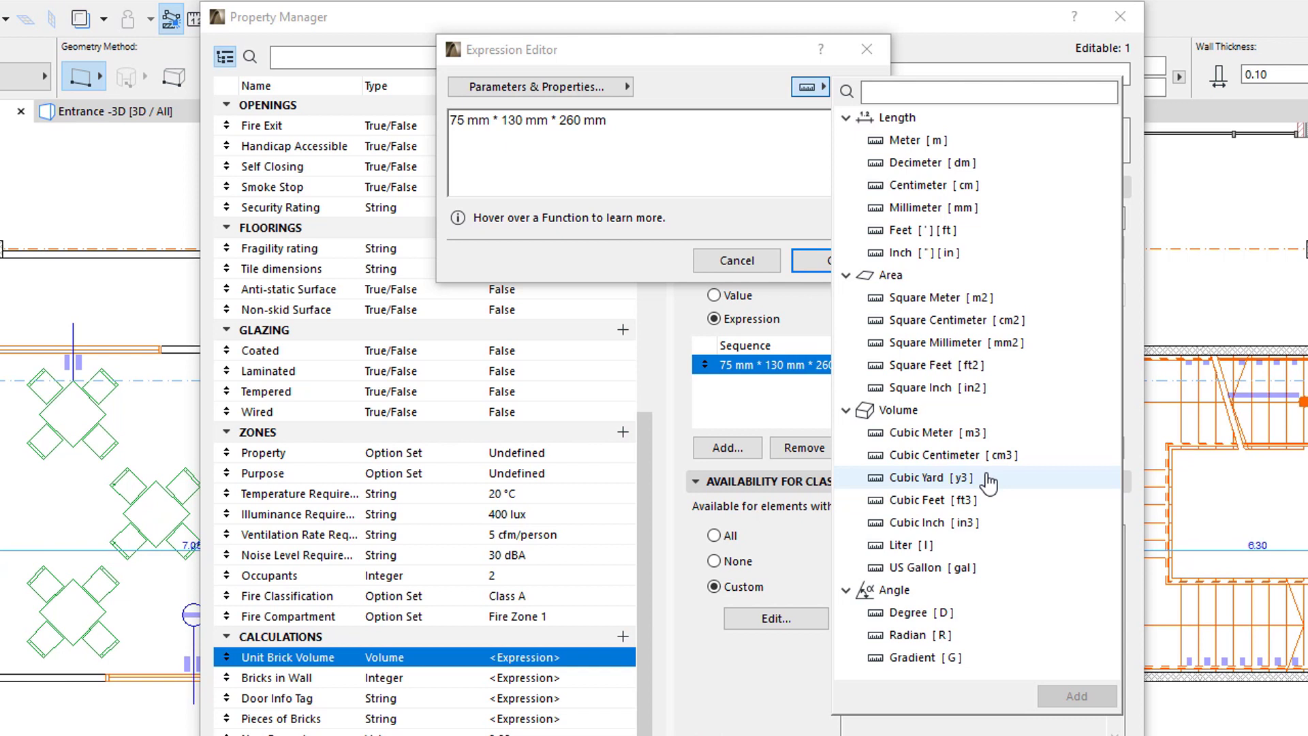
click(621, 119)
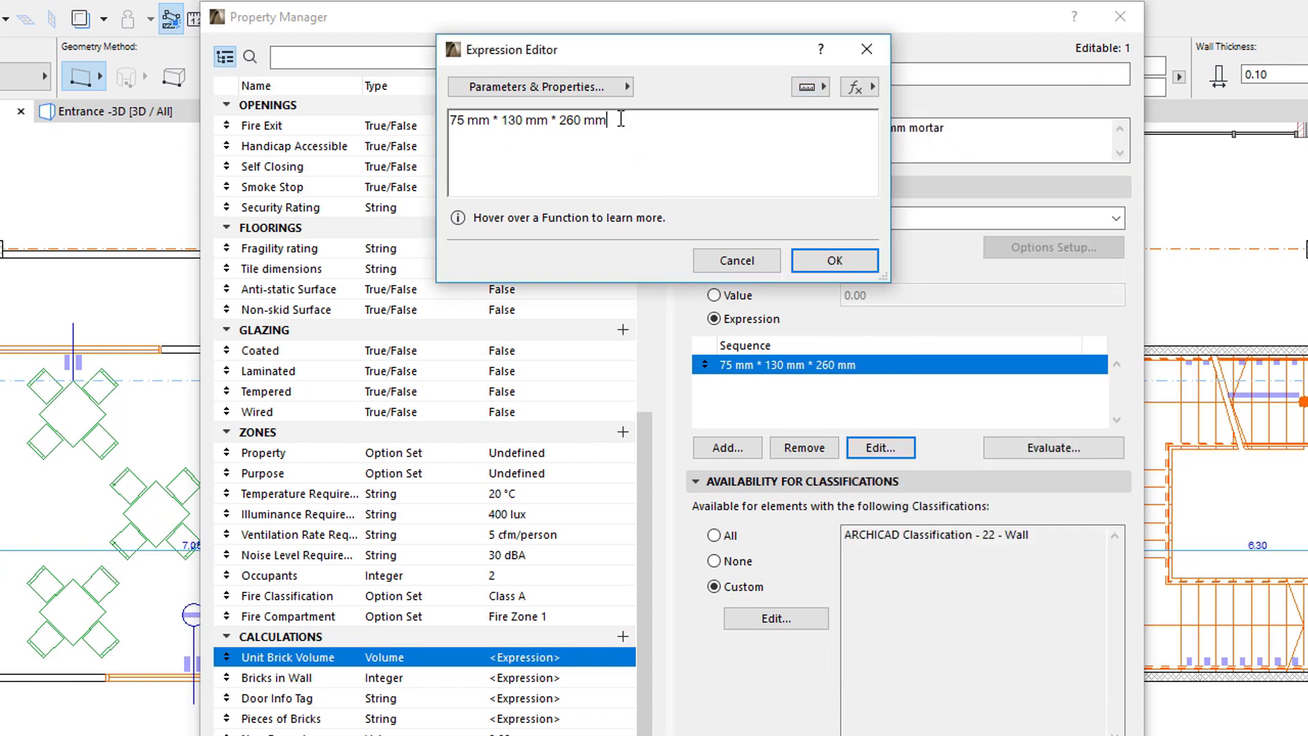
key(BackSpace)
key(BackSpace)
key(BackSpace)
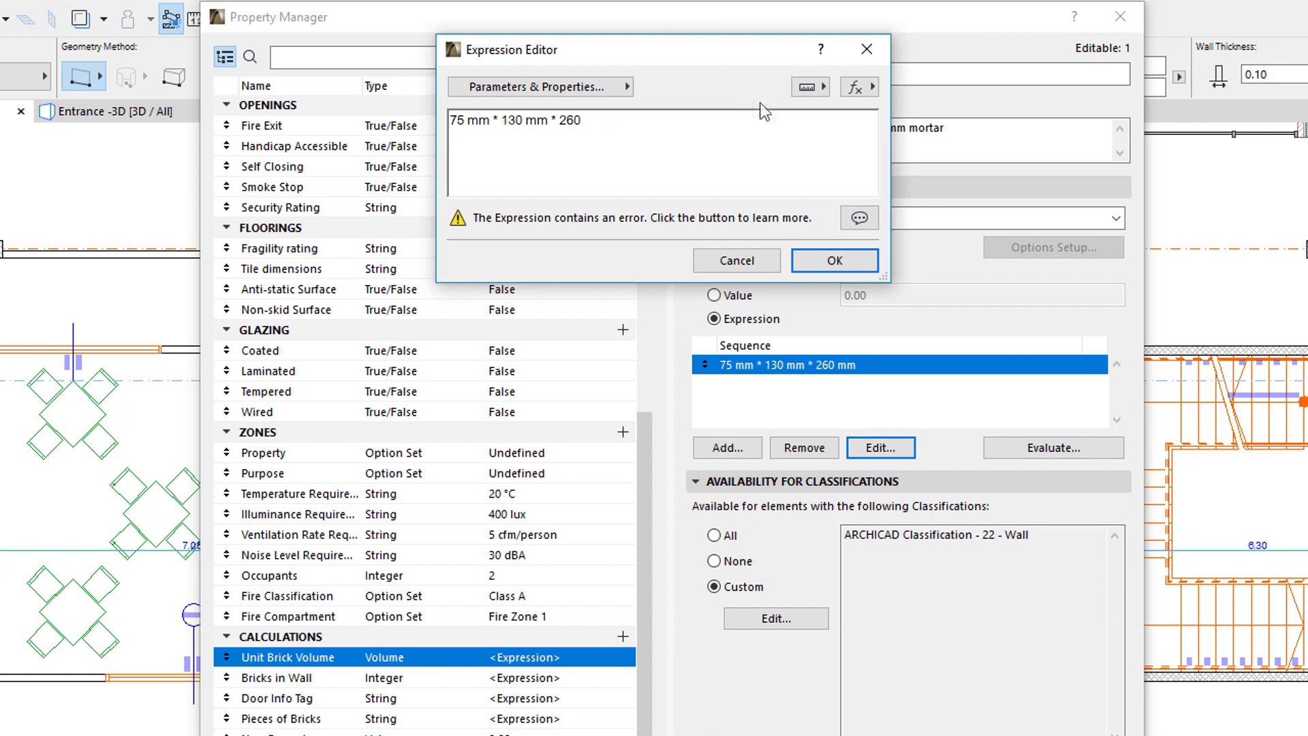
click(816, 93)
click(845, 117)
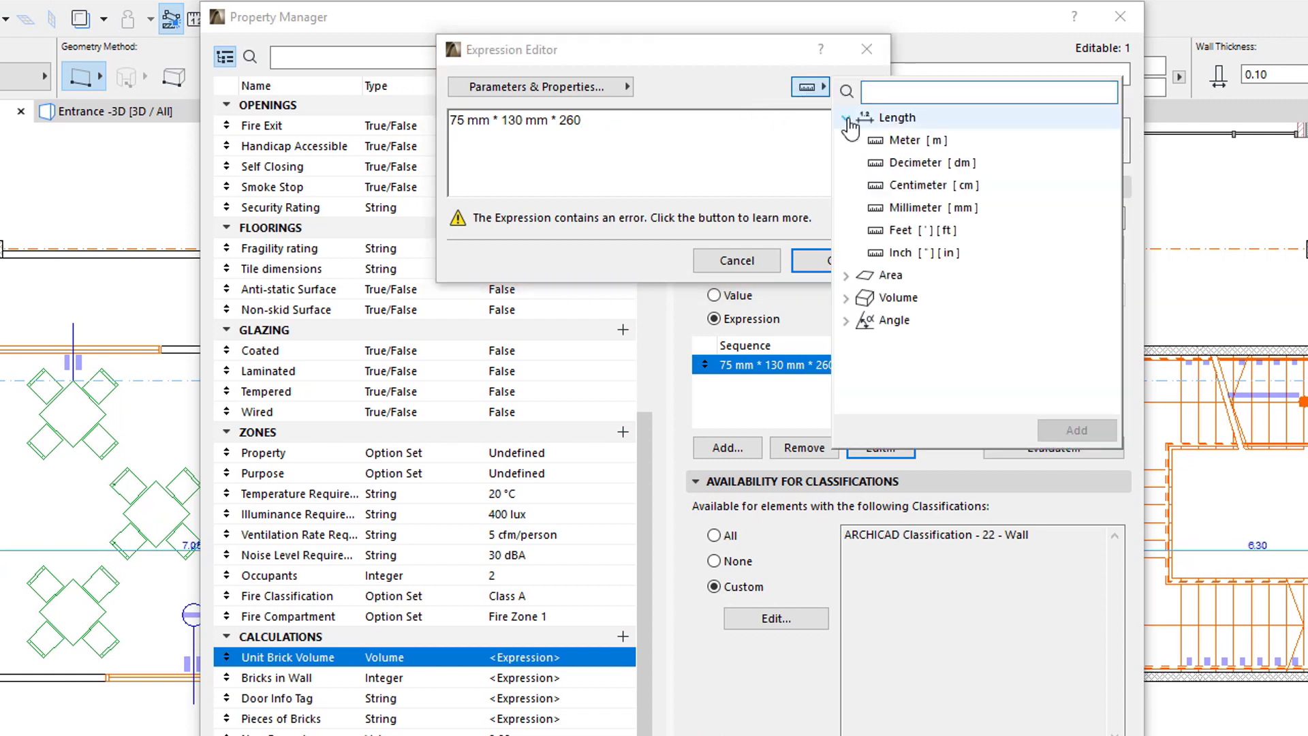
click(1012, 209)
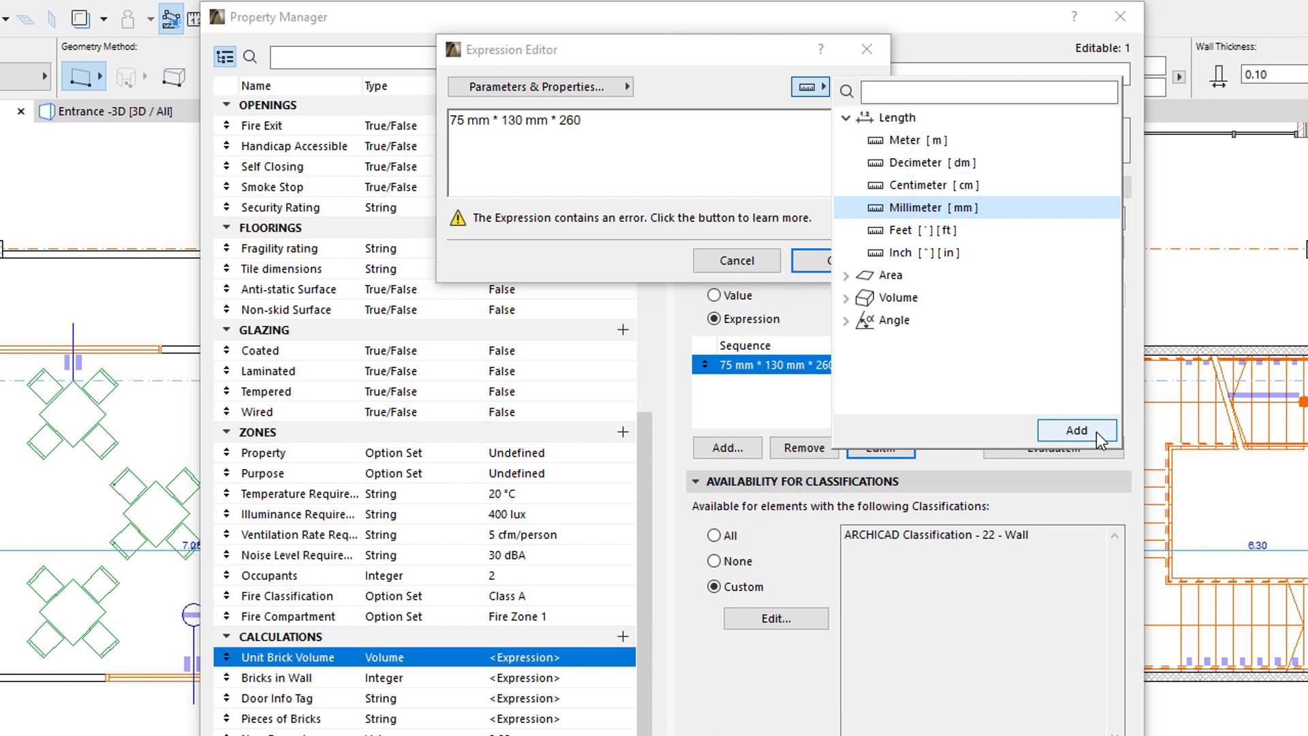
double_click(1000, 210)
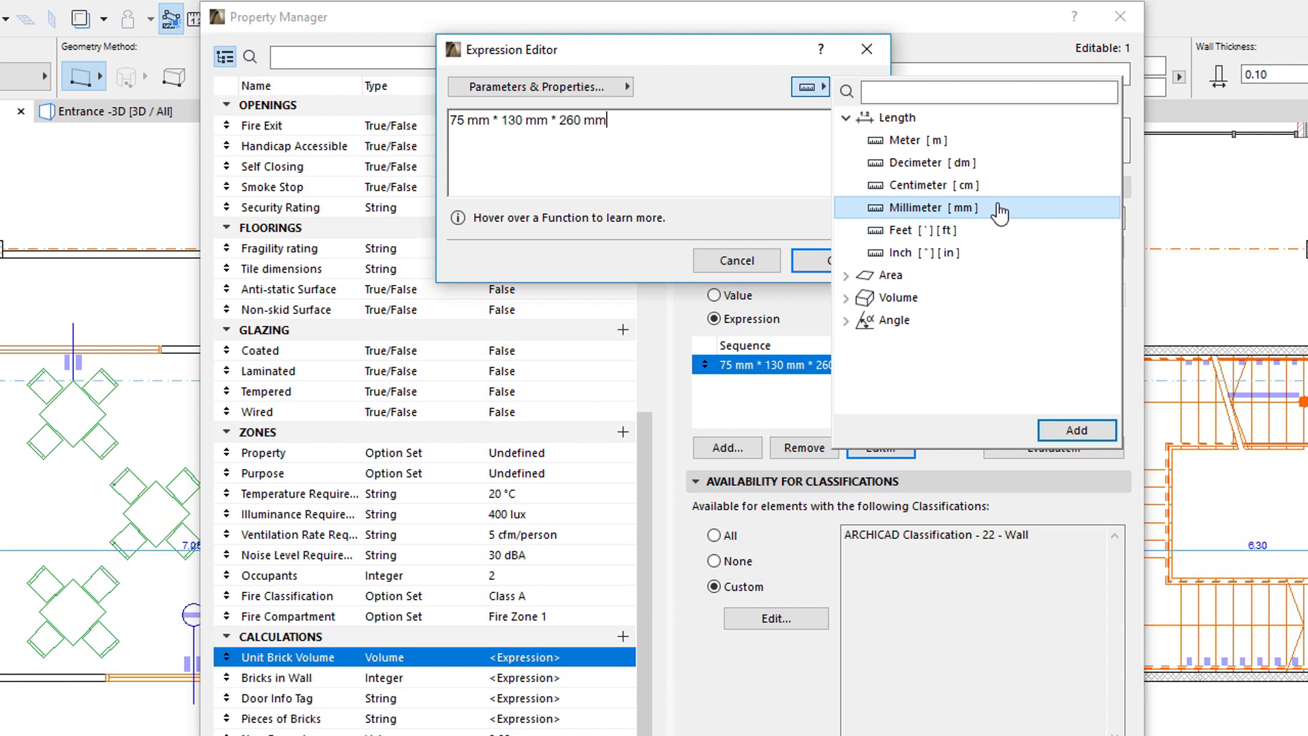
click(754, 156)
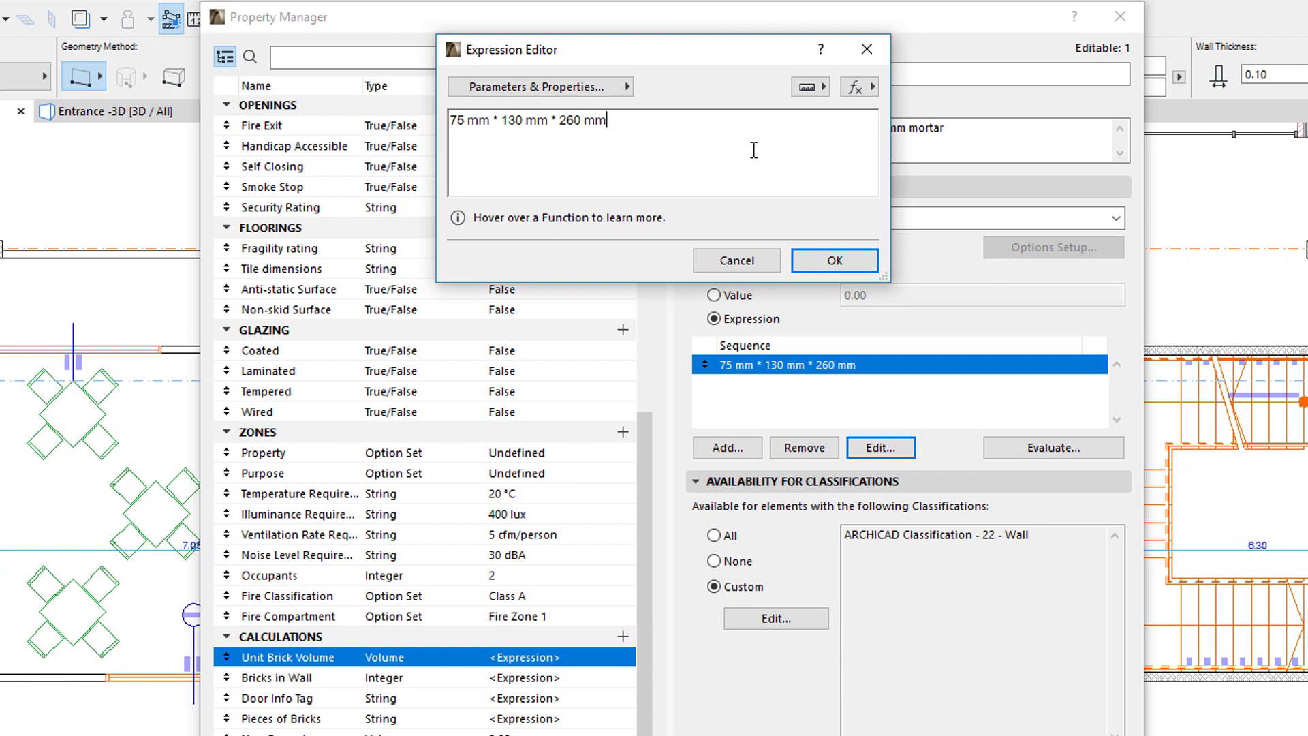
Remove the trailing unit and select the whole Unit Brick Volume expression text.
key(BackSpace)
key(BackSpace)
key(BackSpace)
text(mm)
drag(631, 119, 428, 120)
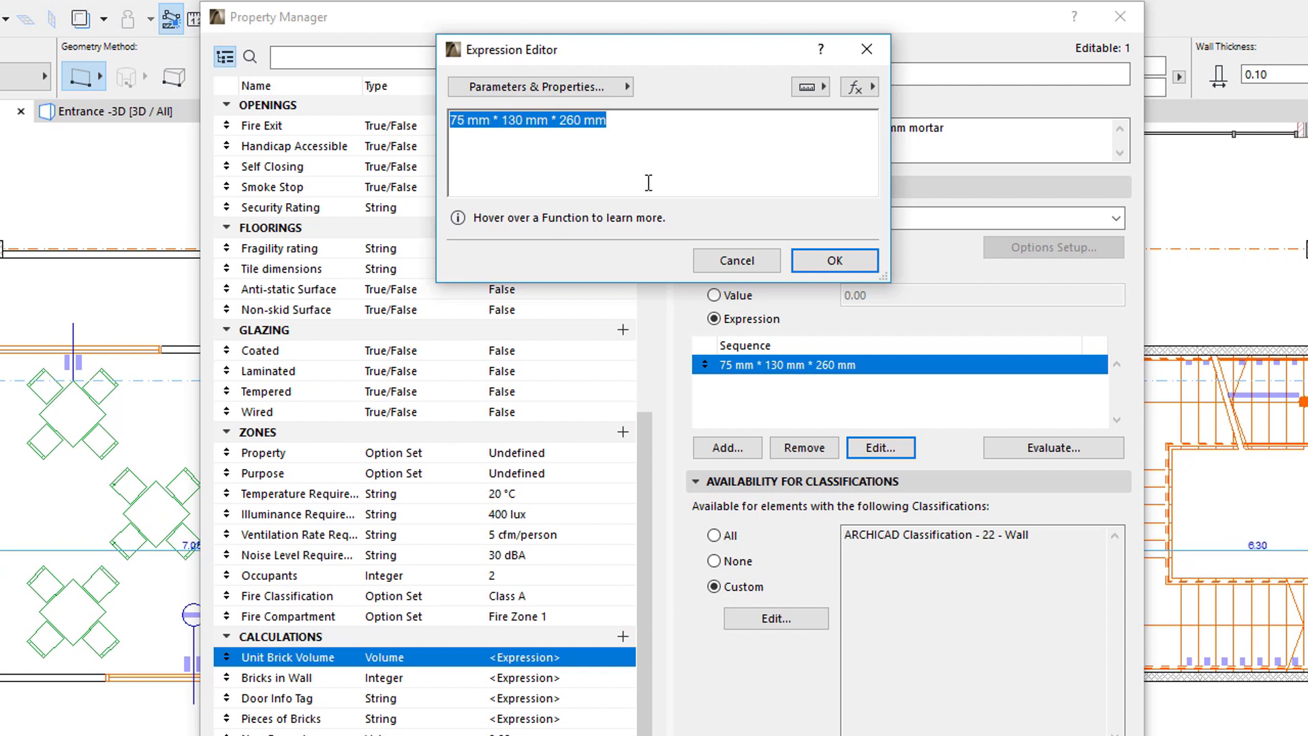
Delete the selected expression text, leaving the editor empty.
key(Delete)
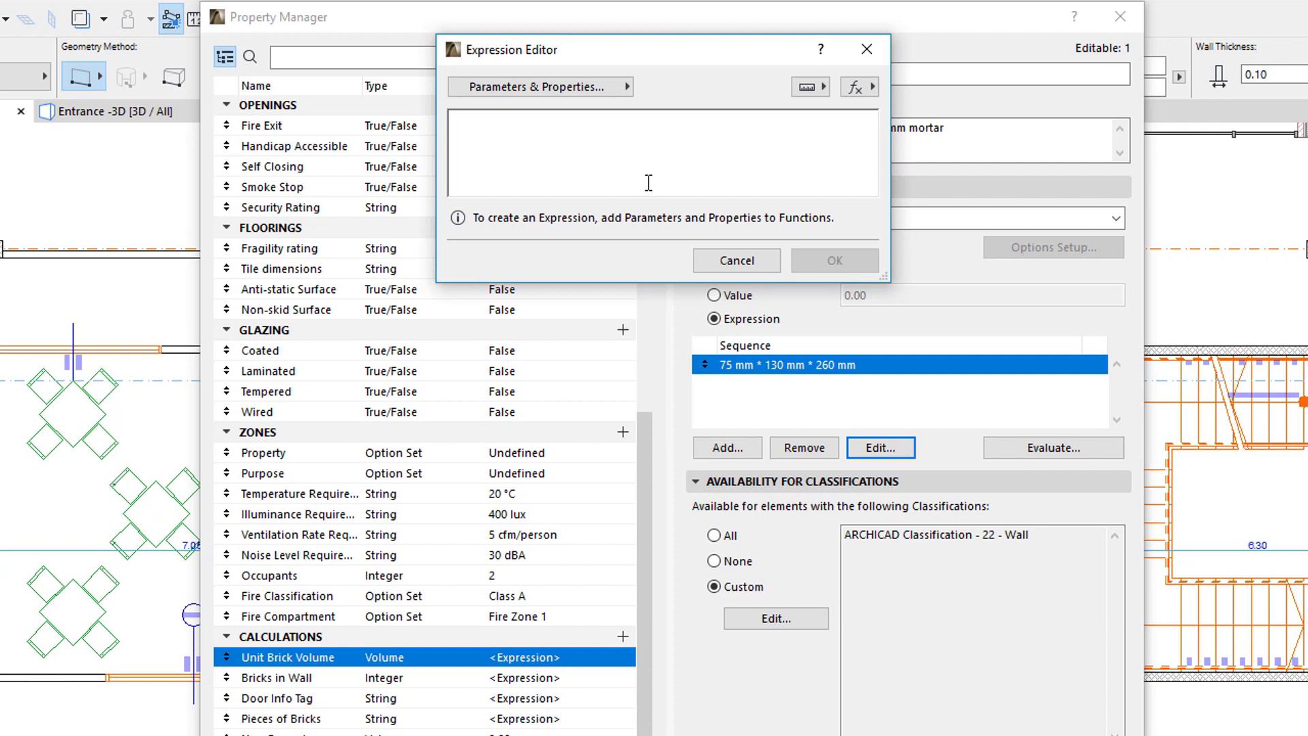
text(75 mm )
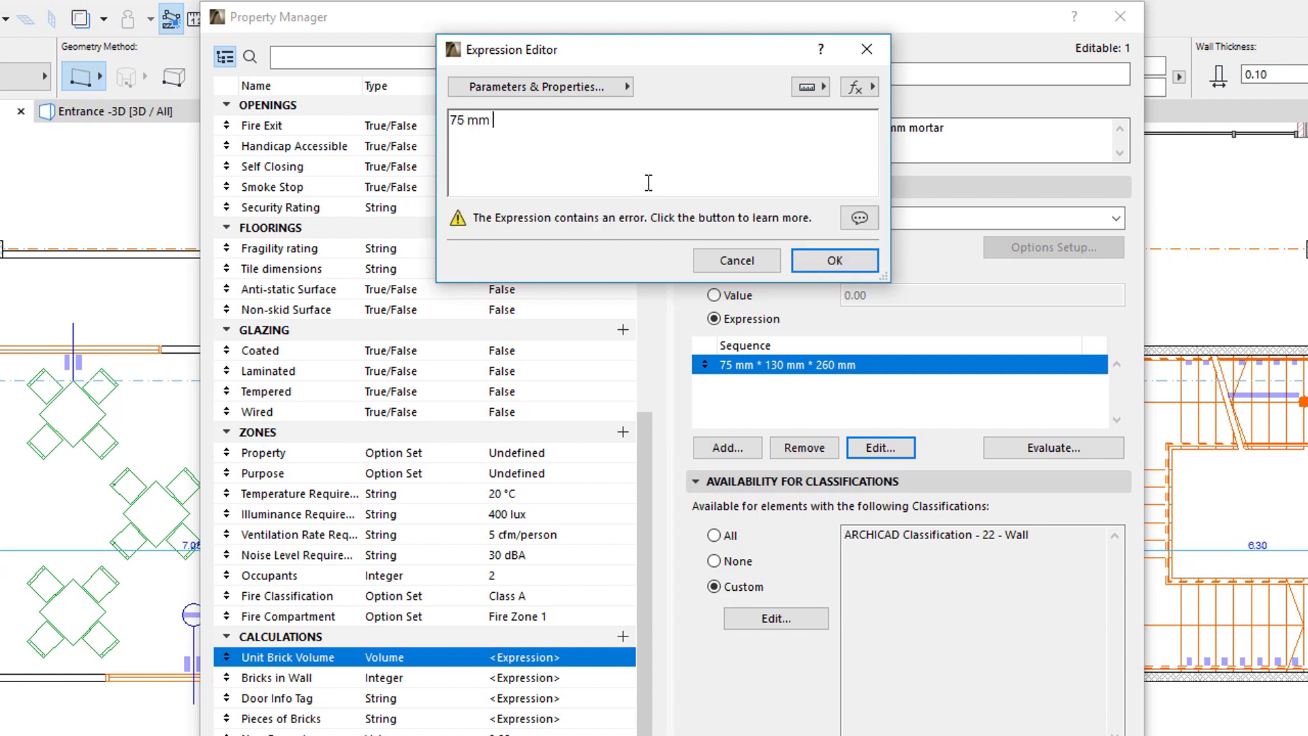
text(* 1)
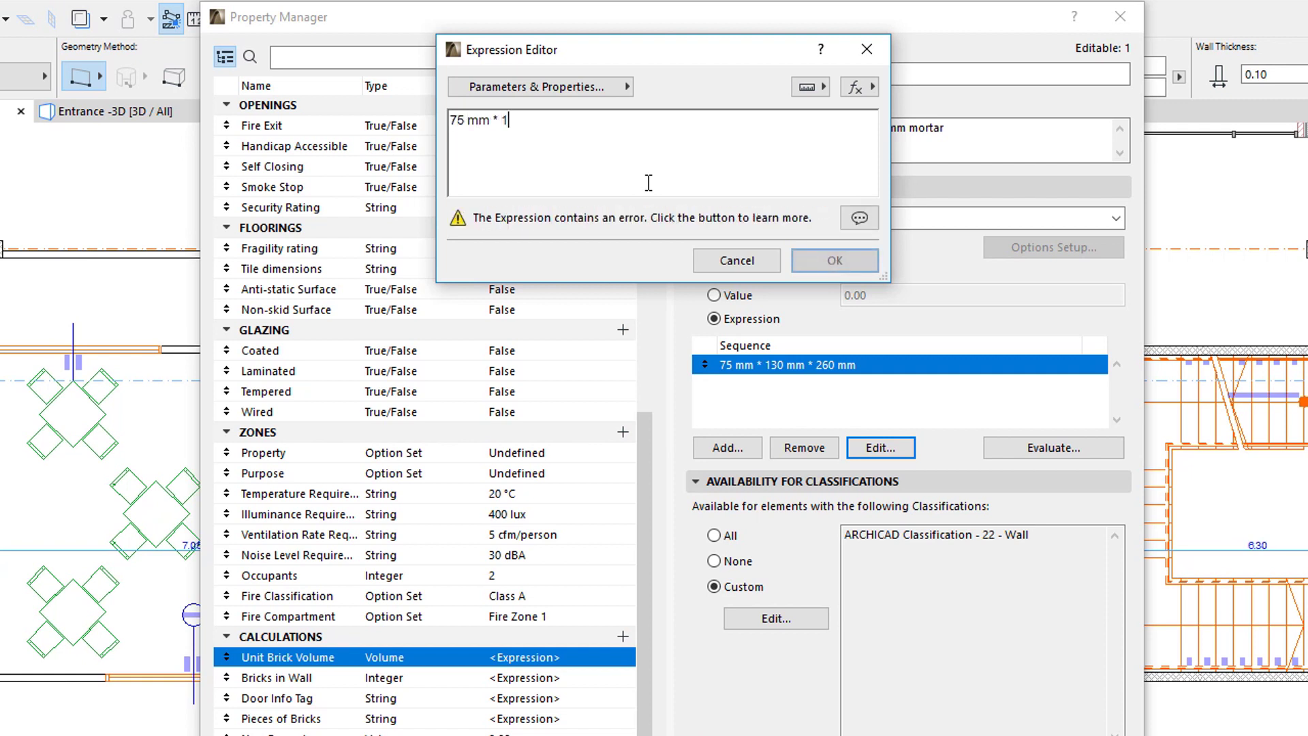
text(3 cm *)
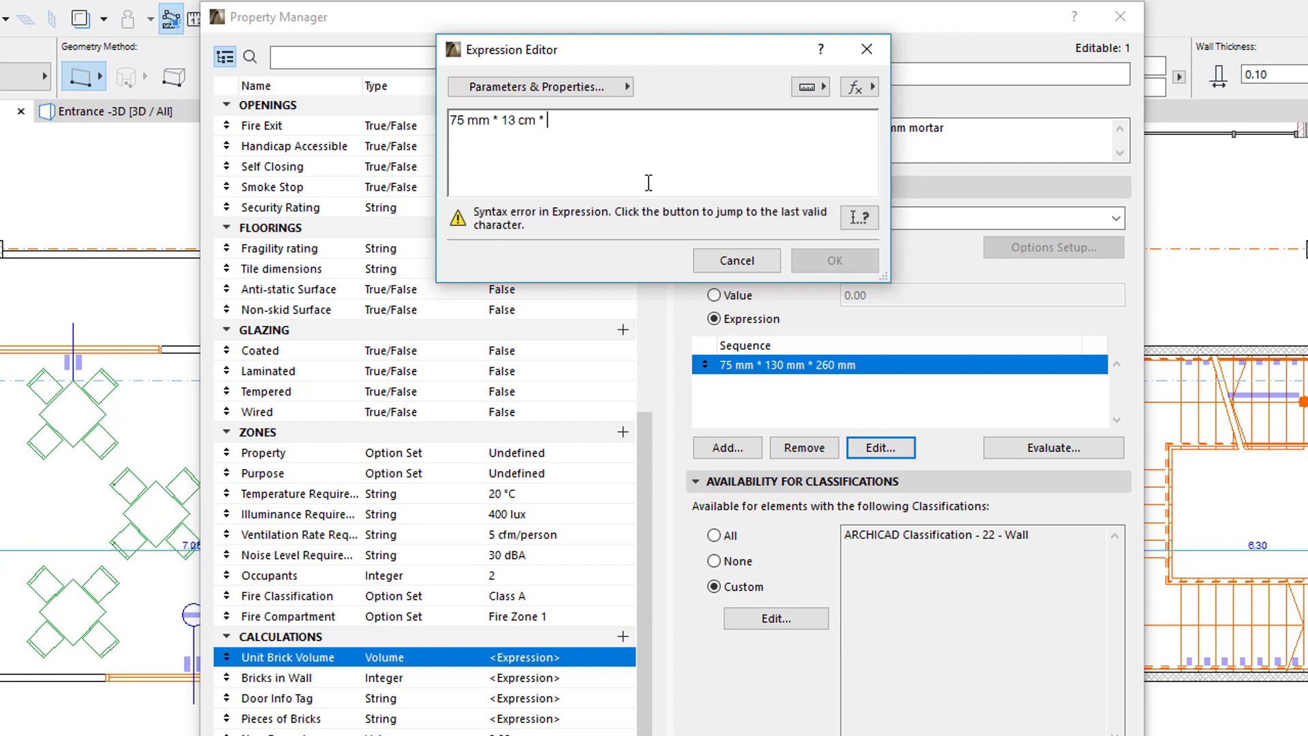
text( 2.6 )
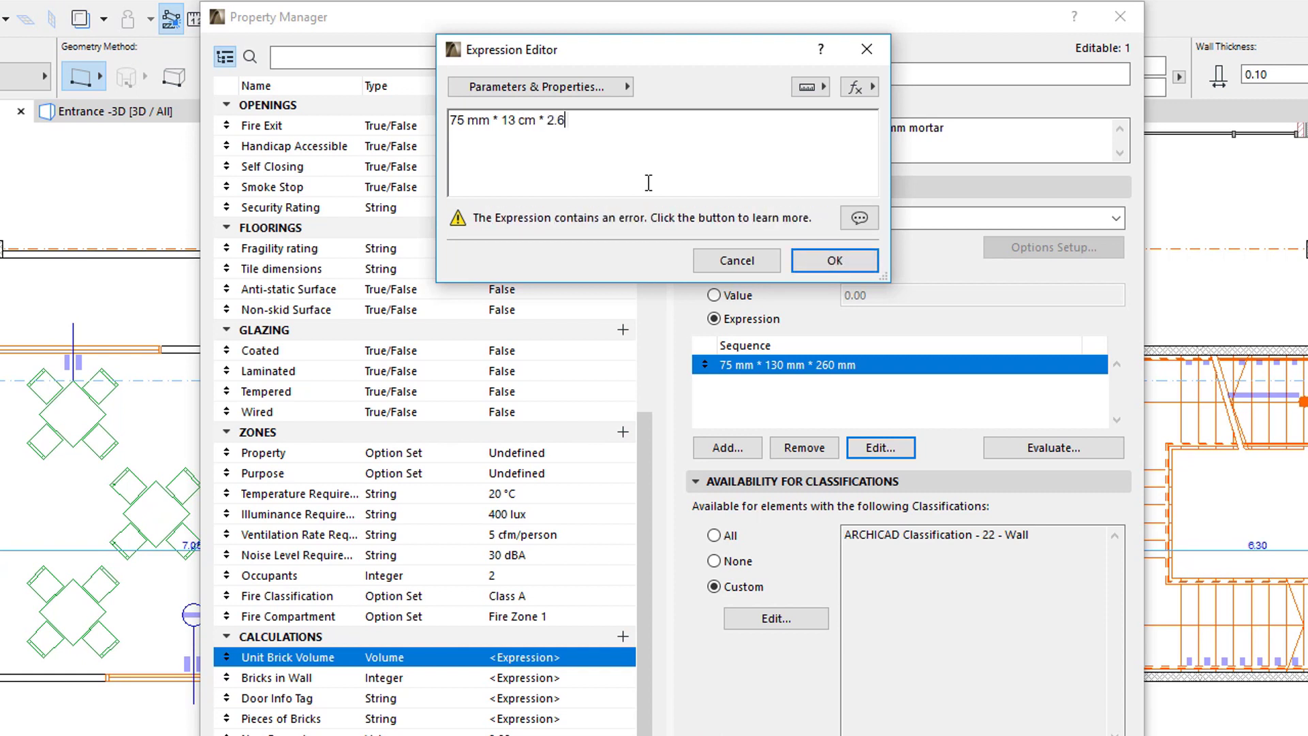
text(dm)
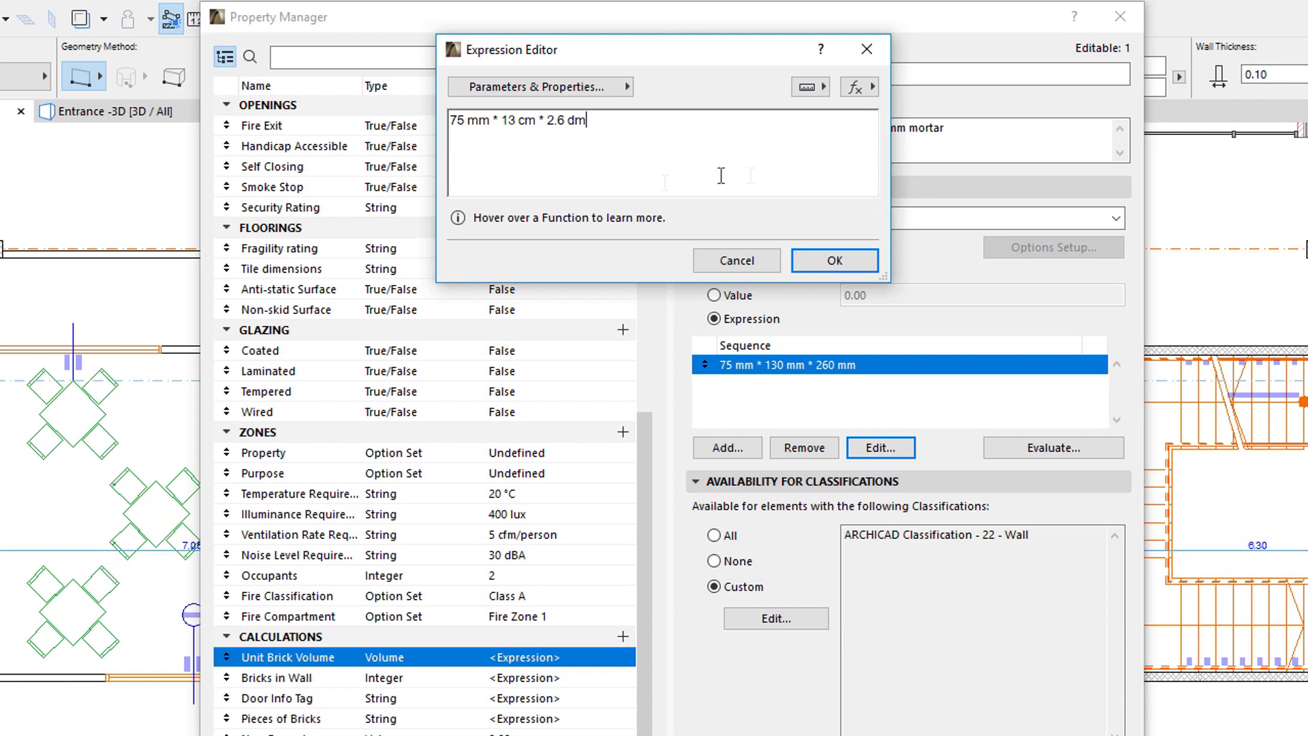
Confirm the 75 mm * 13 cm * 2.6 dm expression and evaluate it on the wall as 0.0025 m³.
click(858, 256)
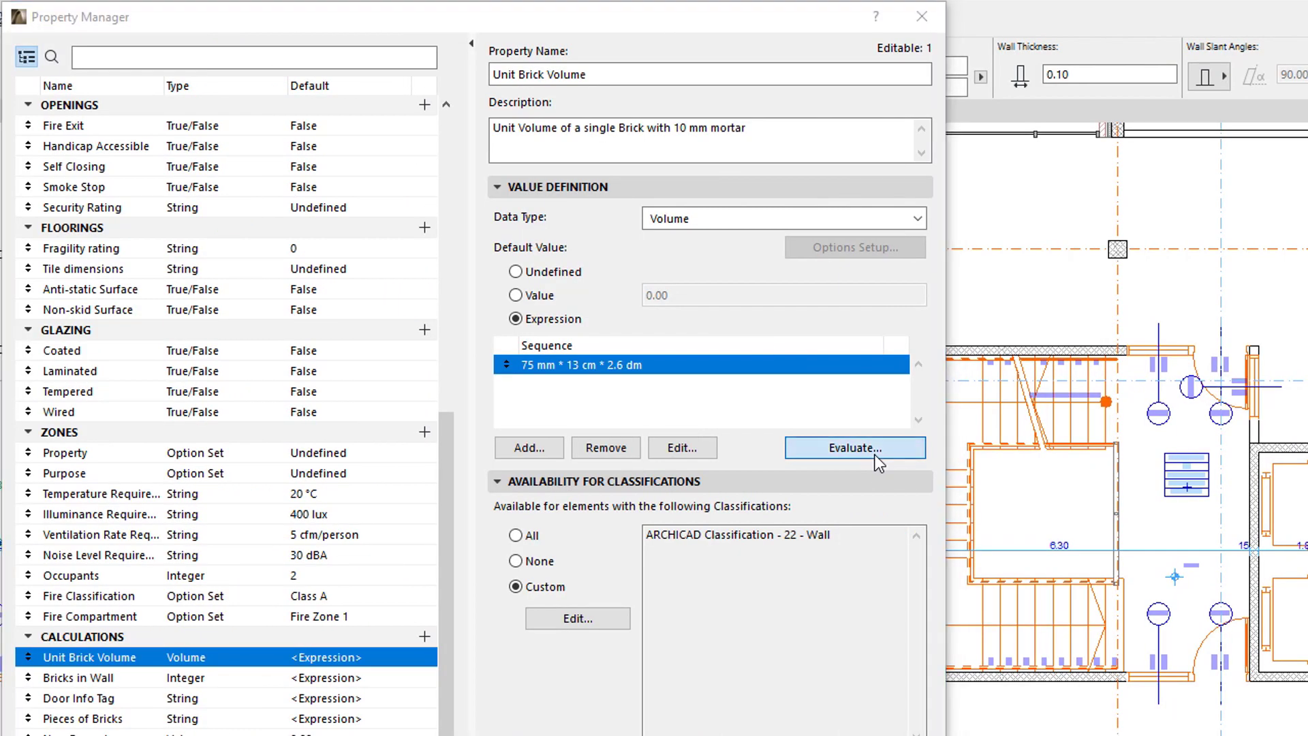
click(875, 454)
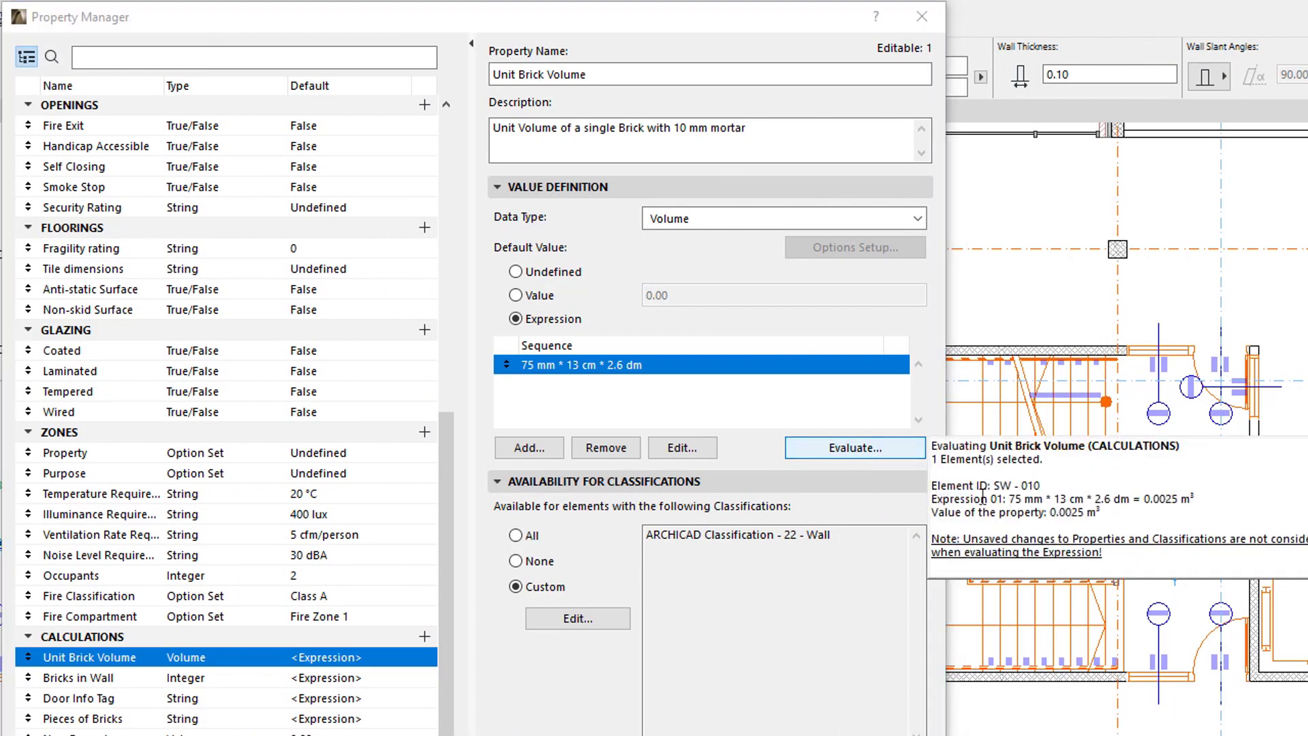
drag(1100, 514, 1049, 517)
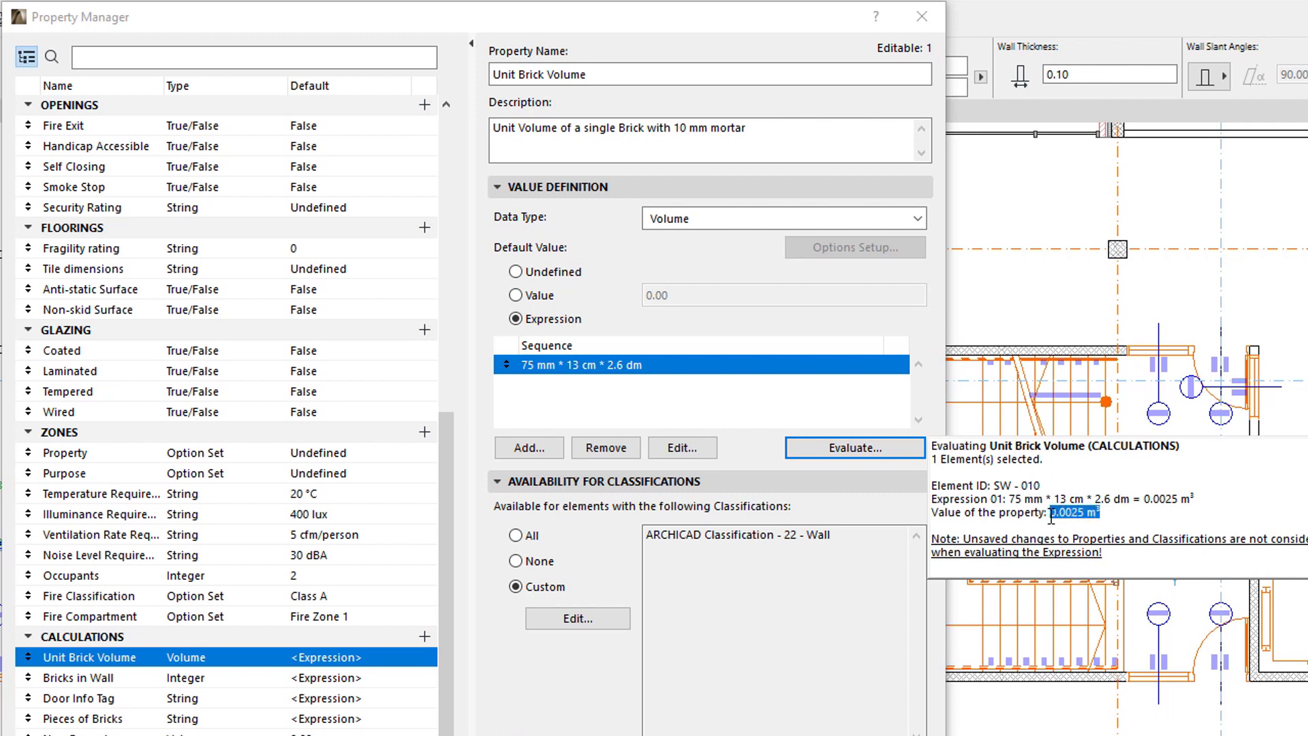
click(1197, 512)
click(753, 460)
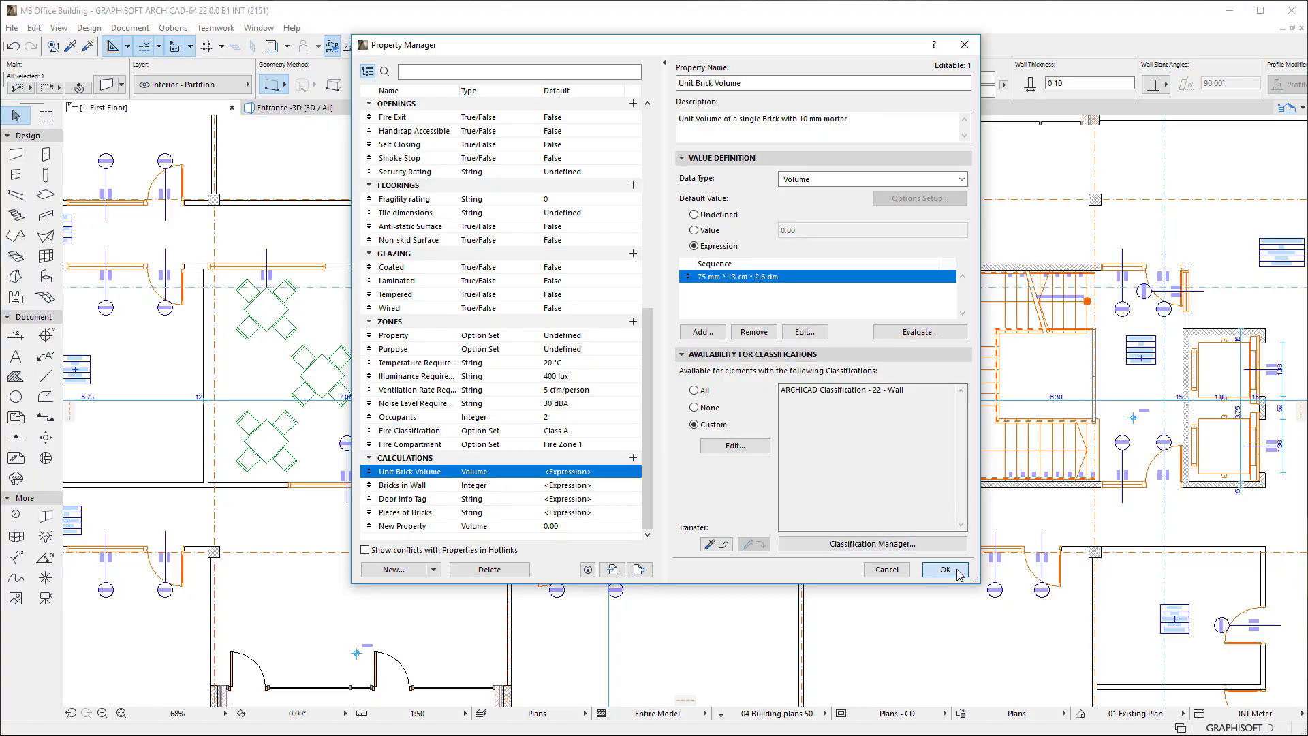
Close Property Manager and reach Working Units under Options > Project Preferences.
click(949, 571)
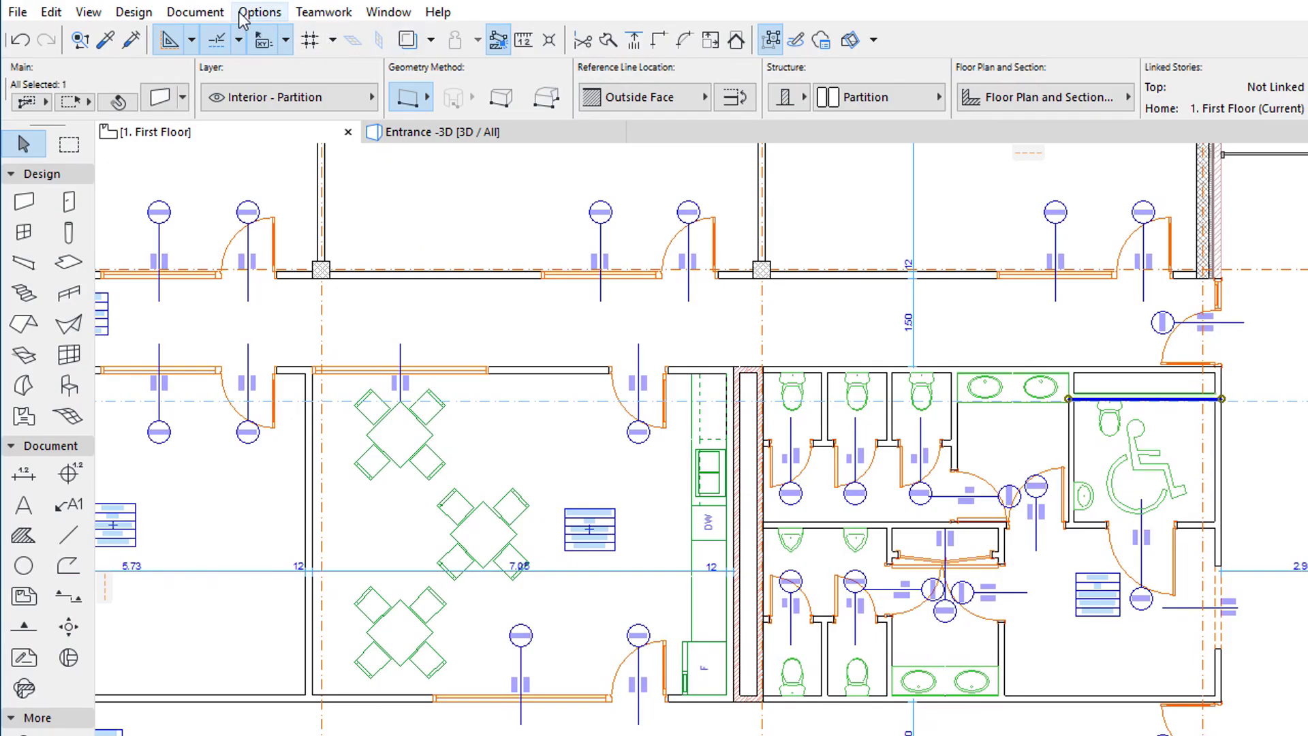
click(246, 14)
mouse_move(315, 204)
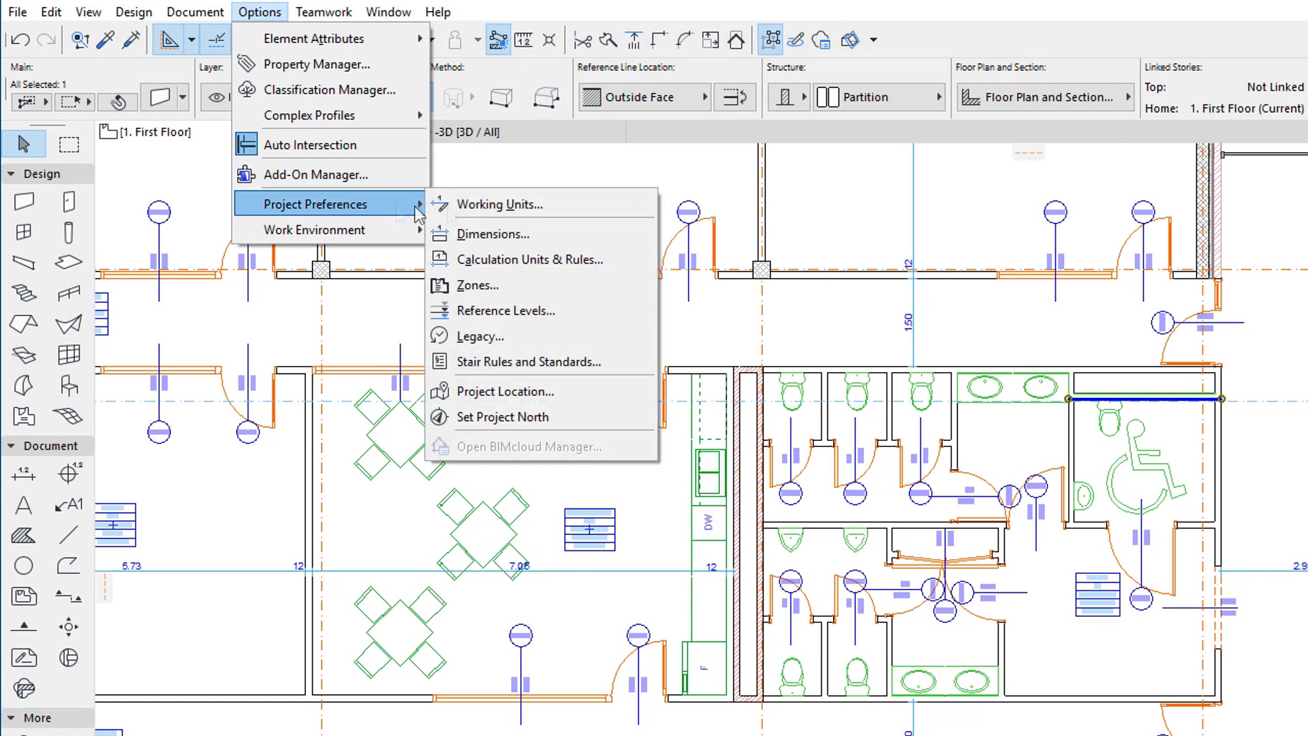
click(601, 206)
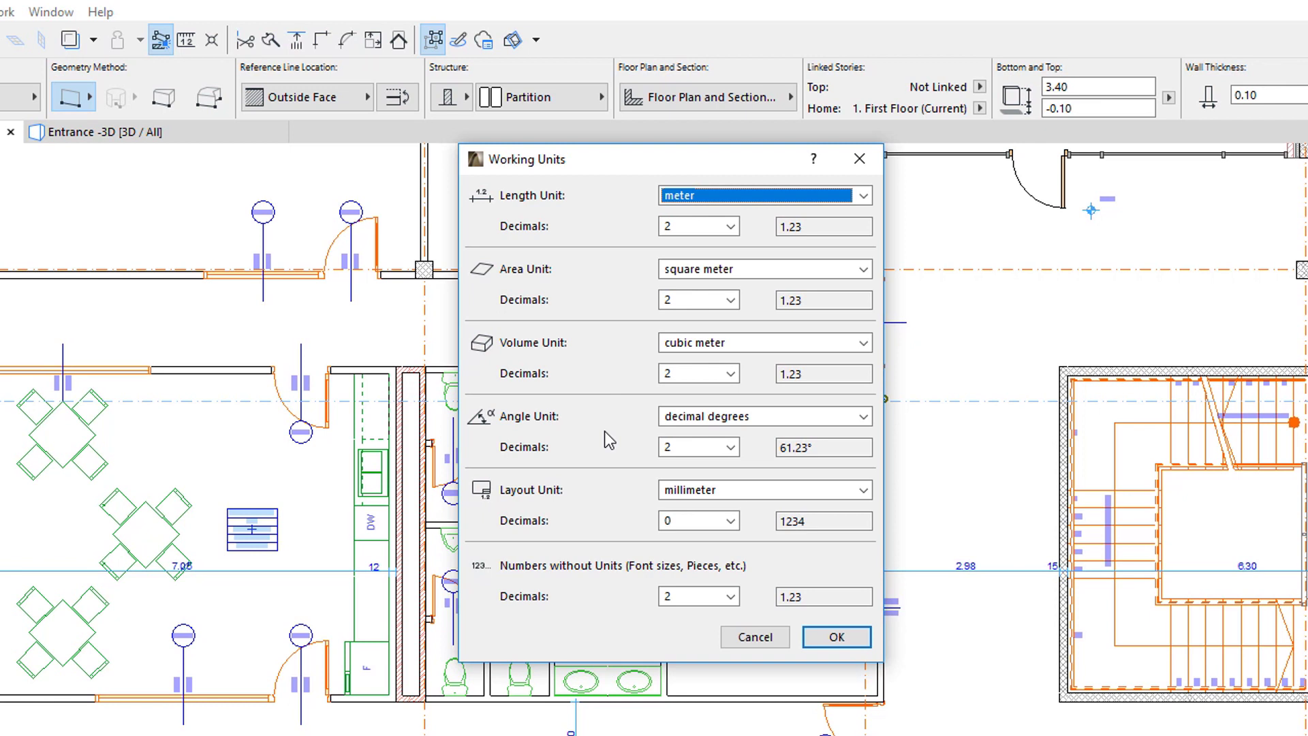
Set volume to 4 decimals and area to 3, keeping length in meters at 2 decimals.
click(714, 374)
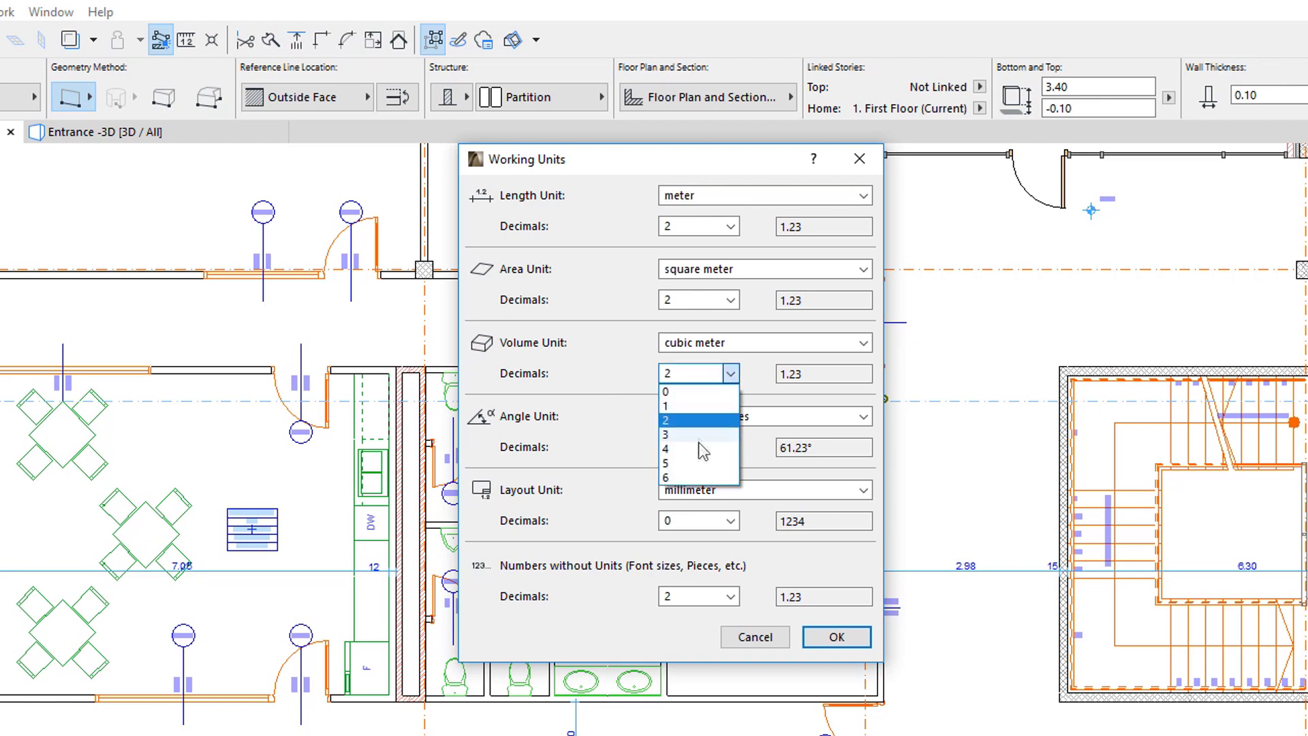
click(698, 450)
click(701, 299)
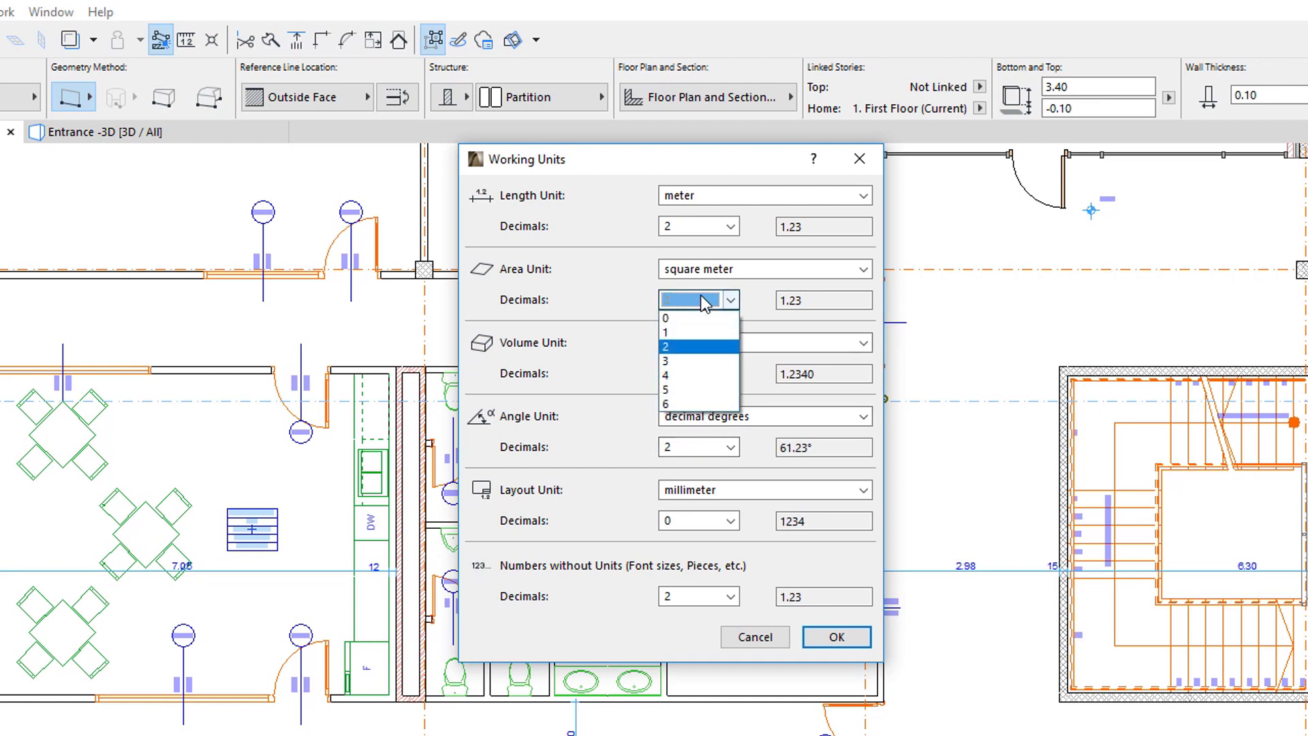
click(695, 364)
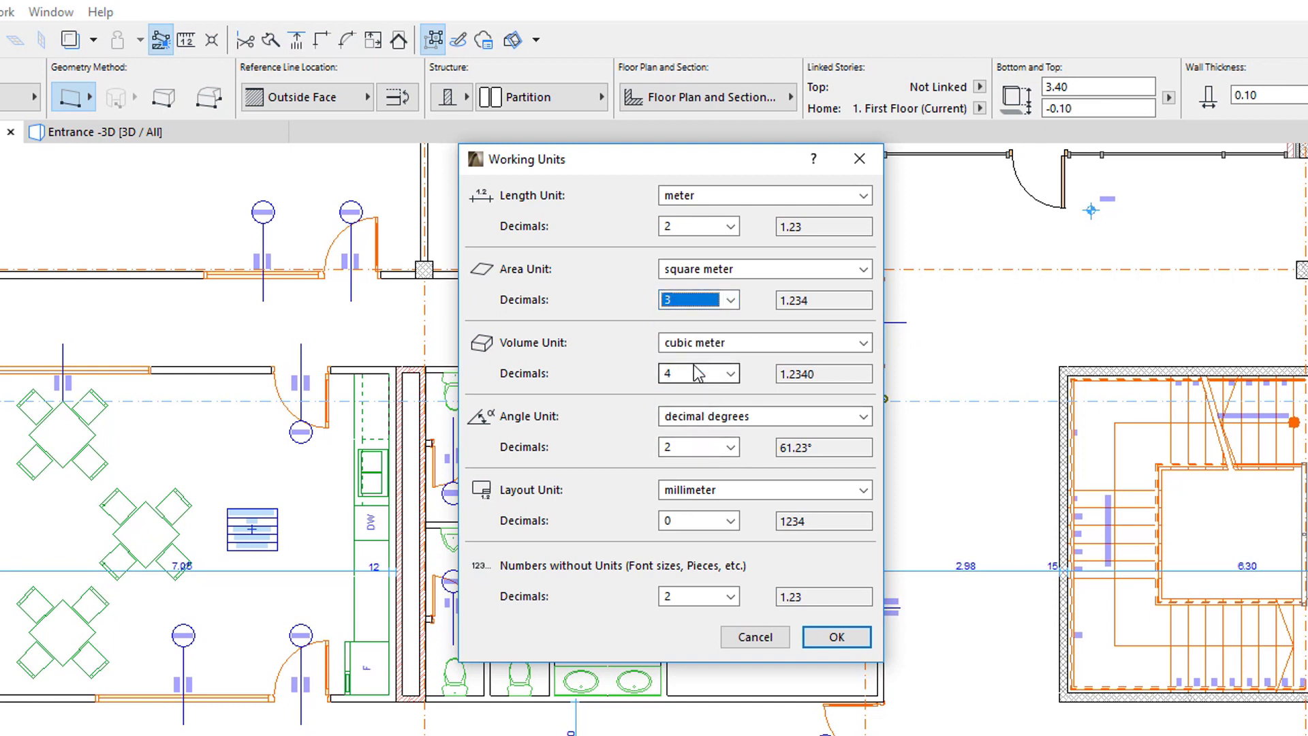
click(864, 196)
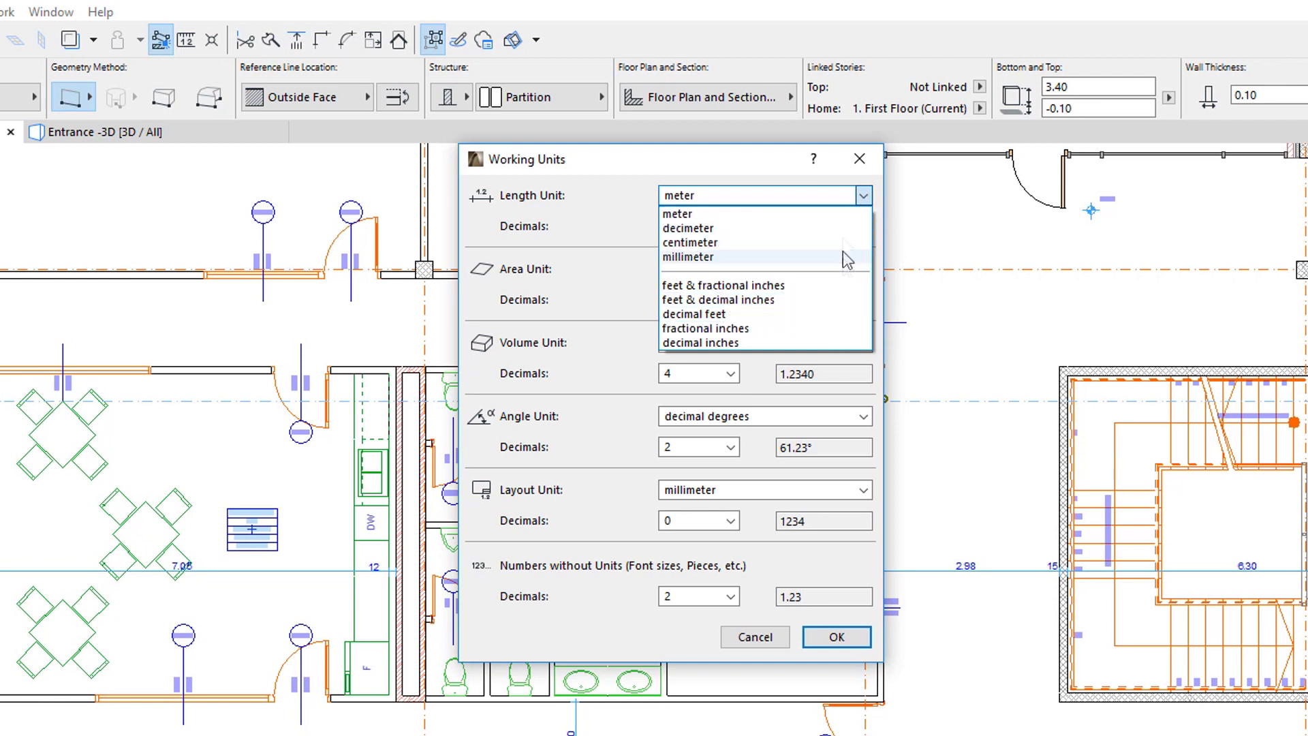
click(851, 214)
click(731, 226)
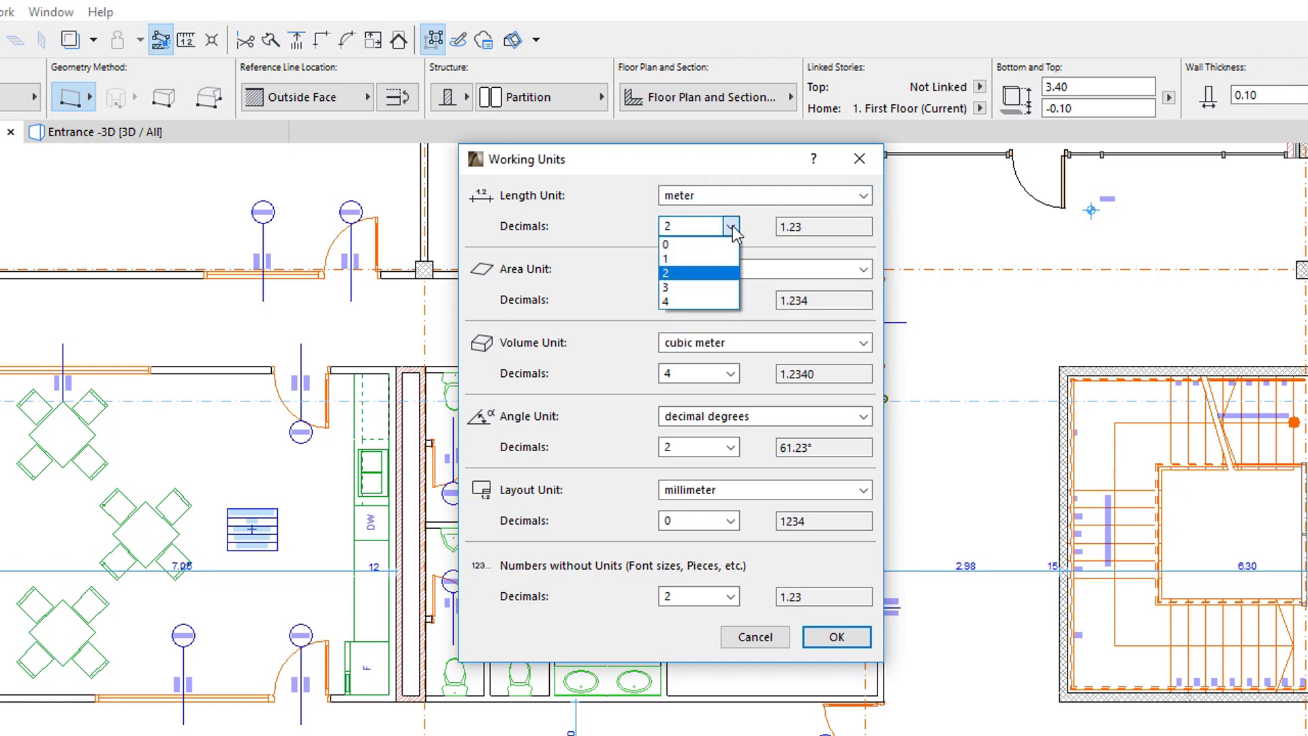
click(734, 230)
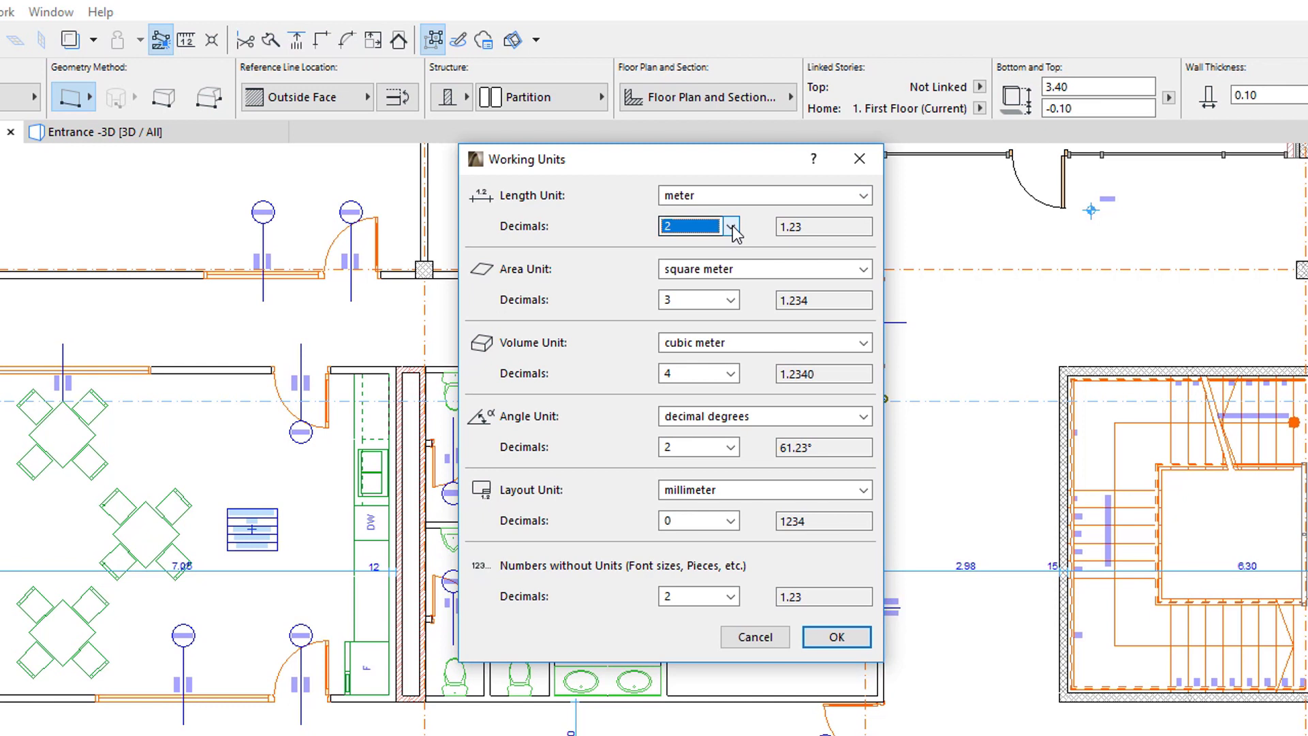
Set angle to 4 decimals, keep meter as length unit, and apply the working units.
click(733, 450)
click(715, 522)
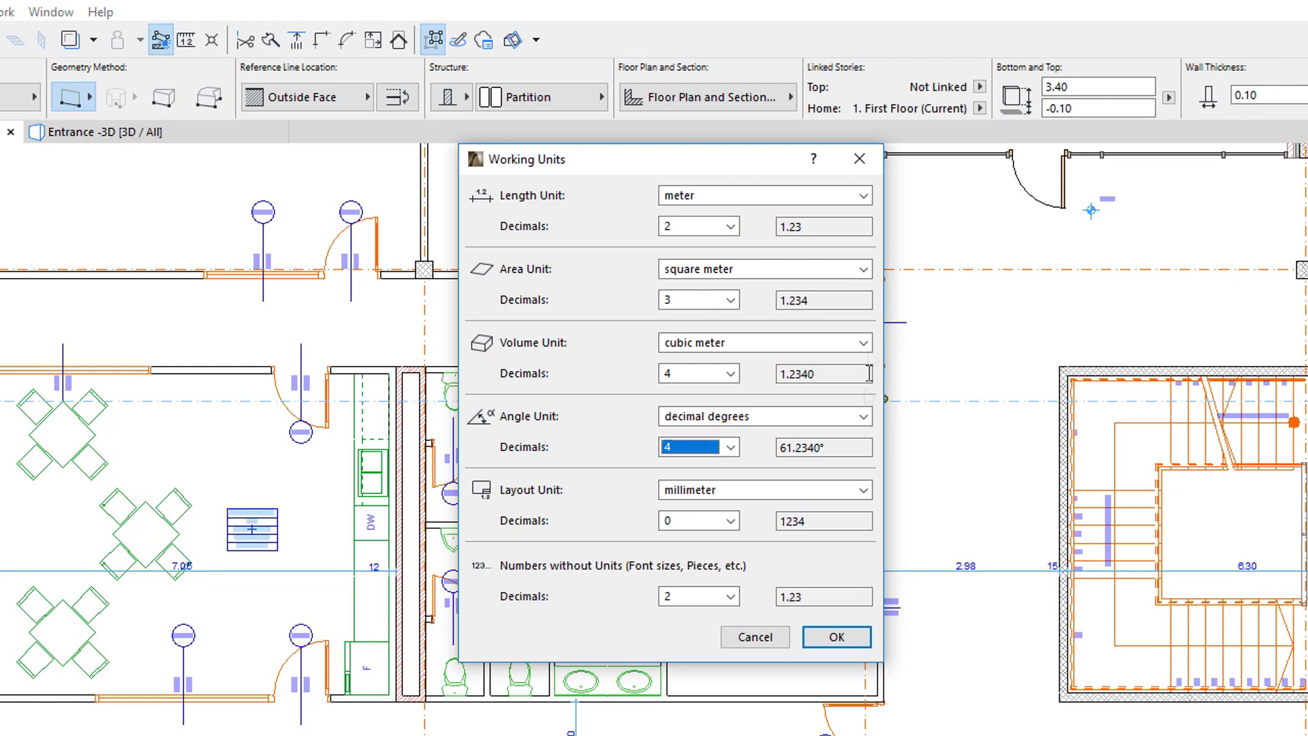
click(864, 198)
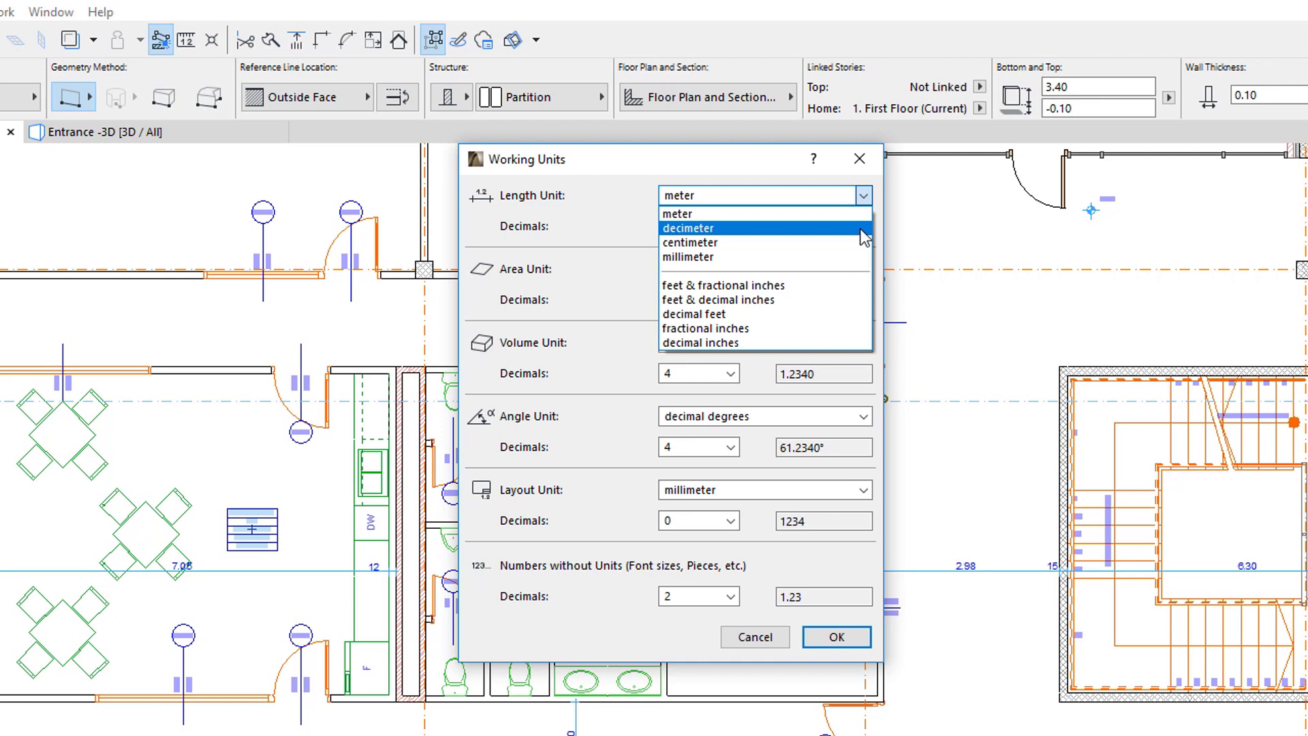
click(855, 212)
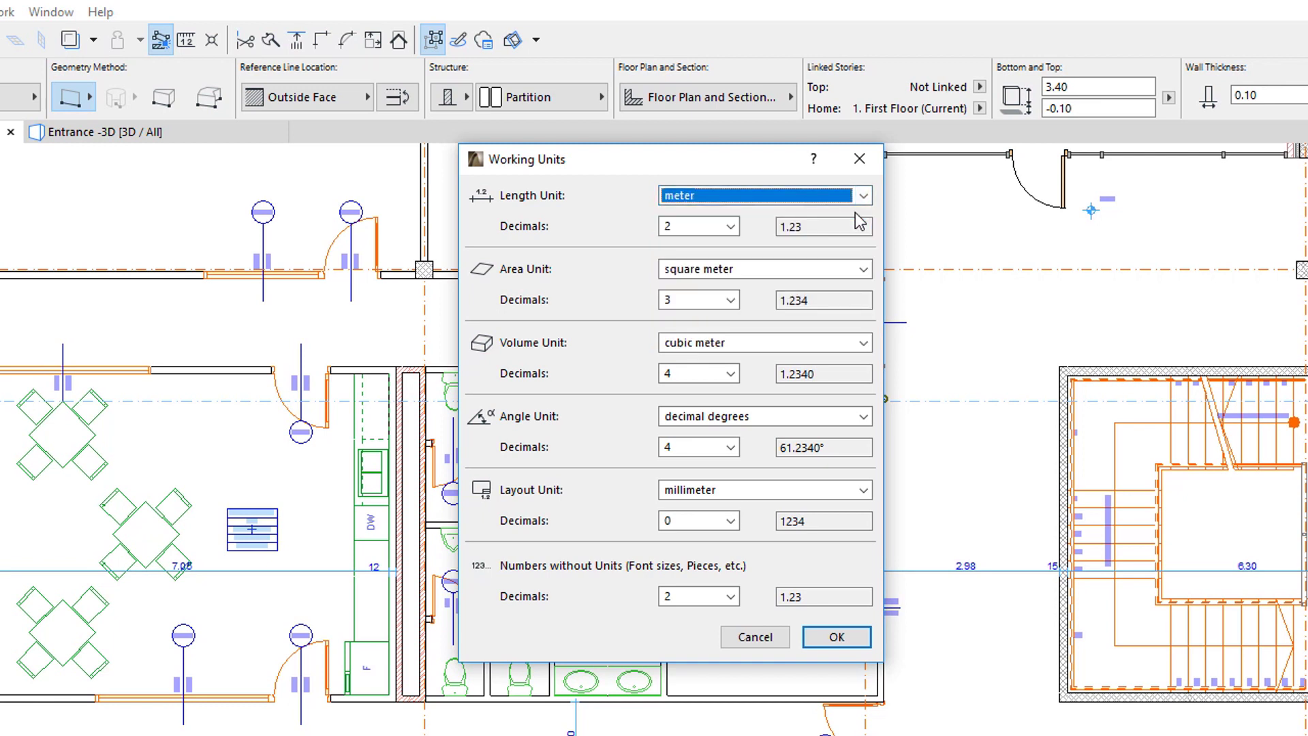
click(840, 638)
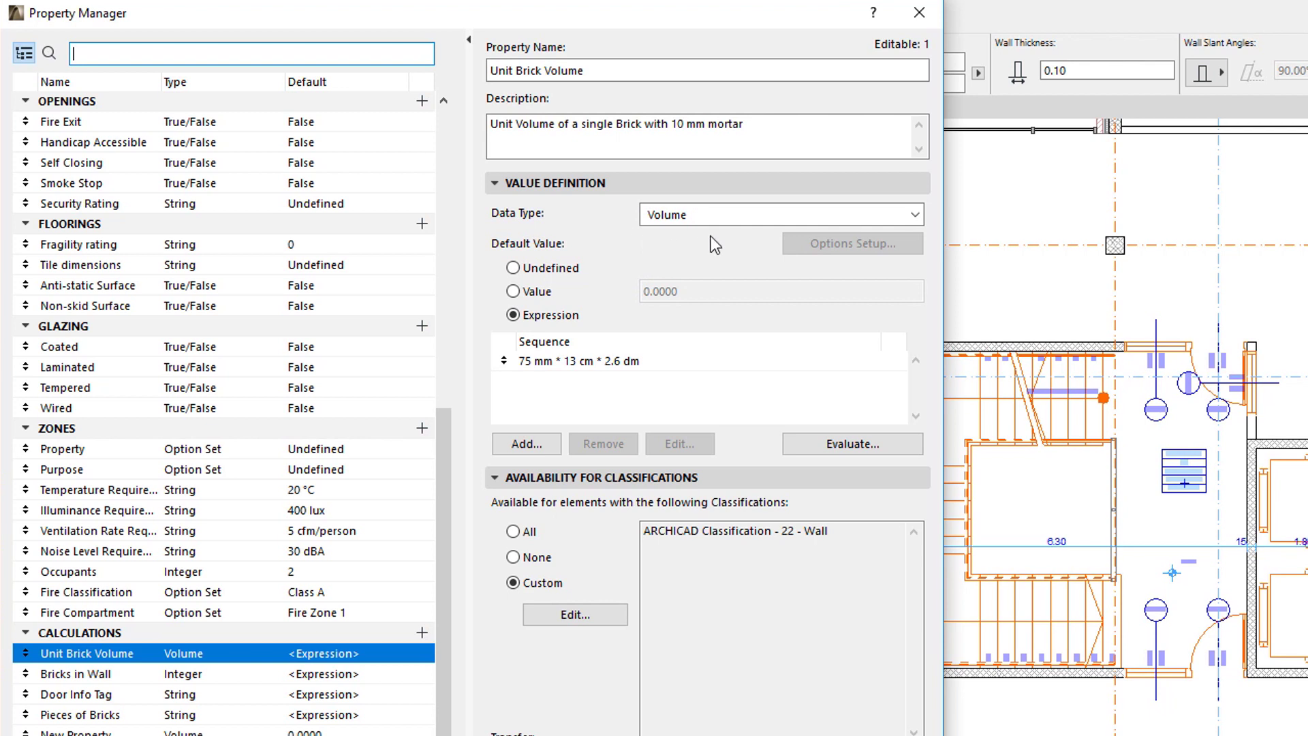
Evaluate the Unit Brick Volume sequence again, still reading 0.0025 m³.
click(692, 362)
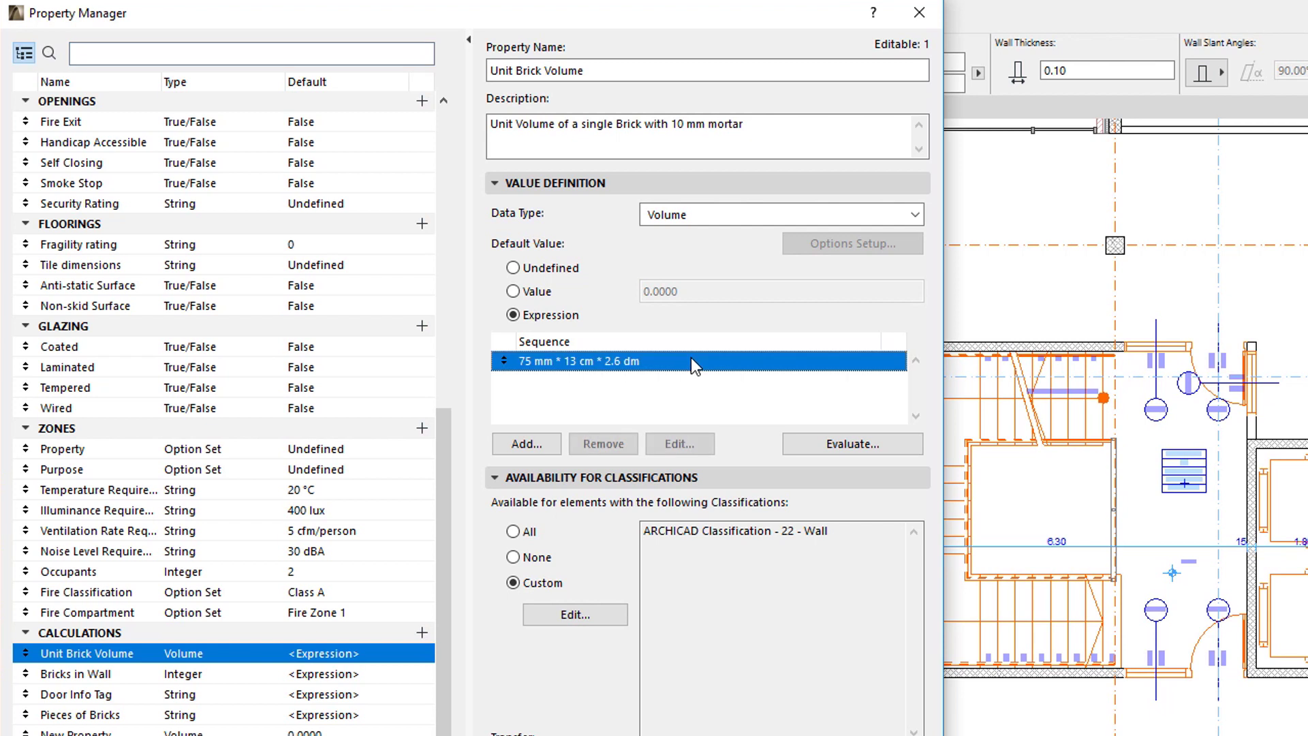
click(883, 451)
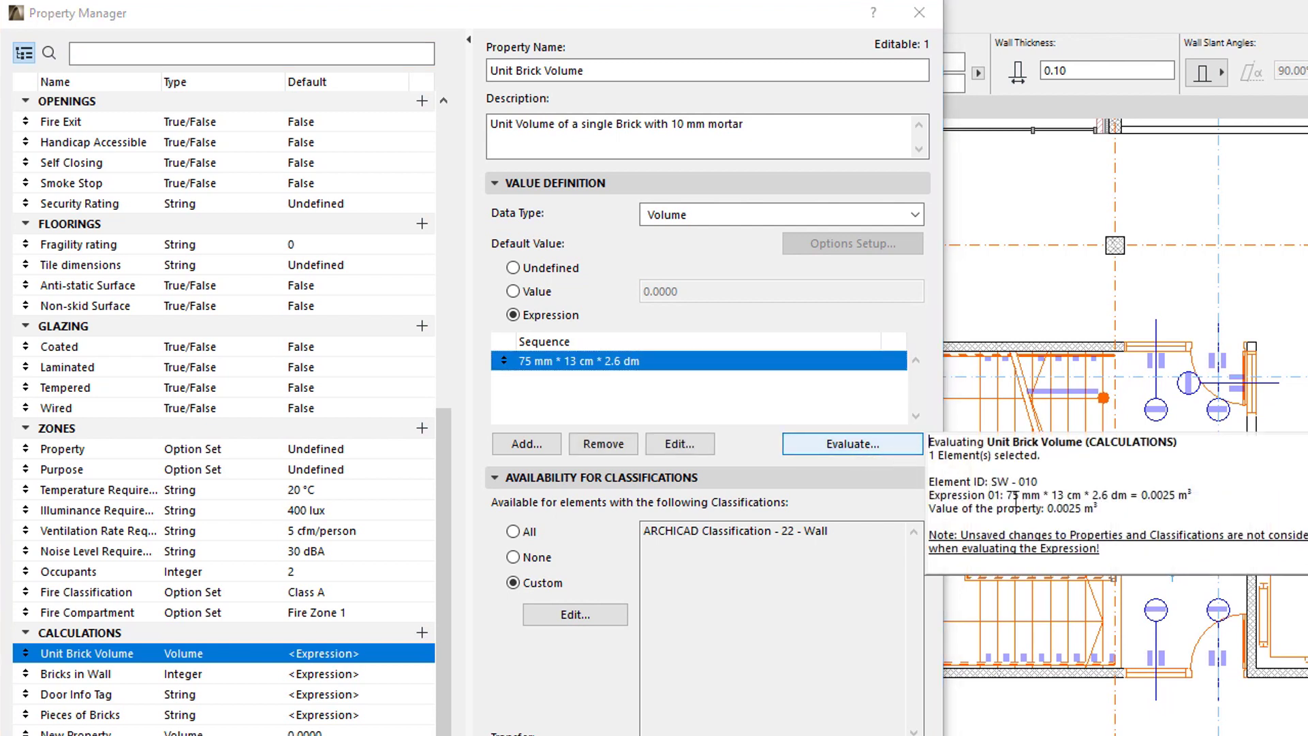
drag(1100, 508, 1051, 515)
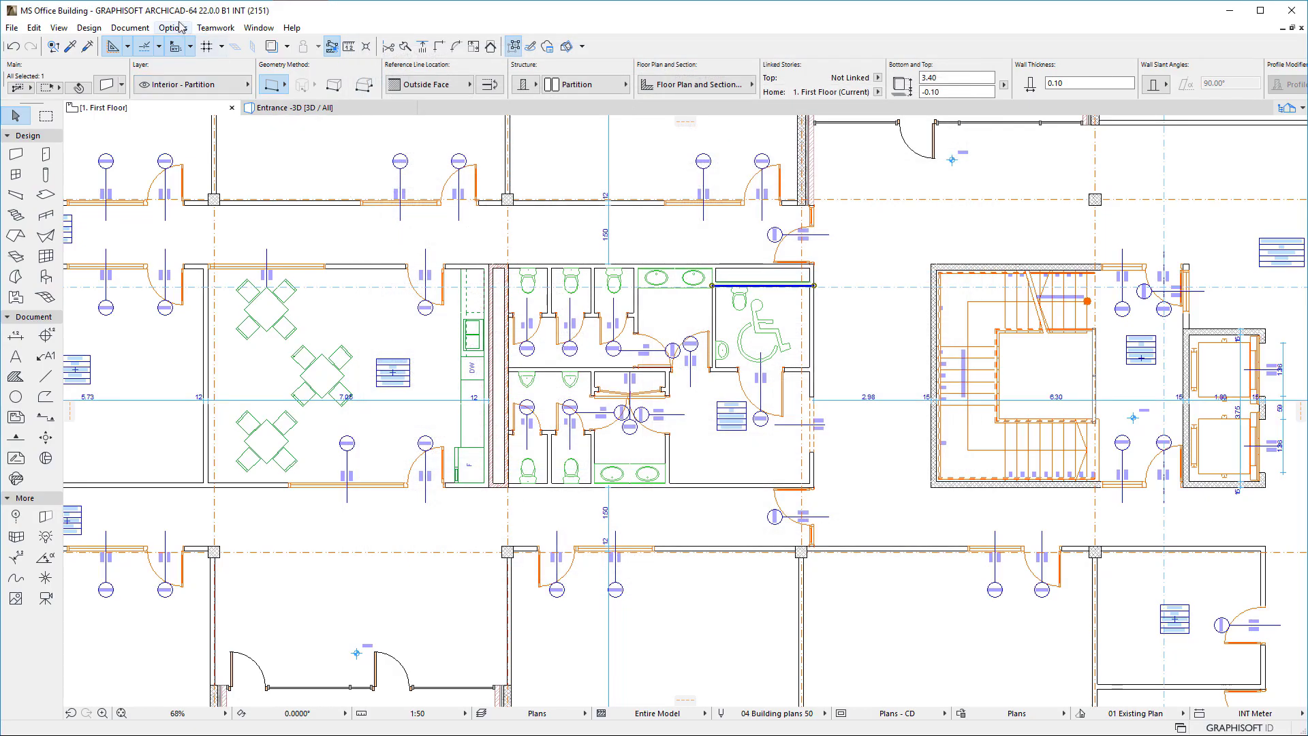
Set the Calculation Units volume unit to cubic centimeter and apply it.
click(172, 27)
mouse_move(211, 156)
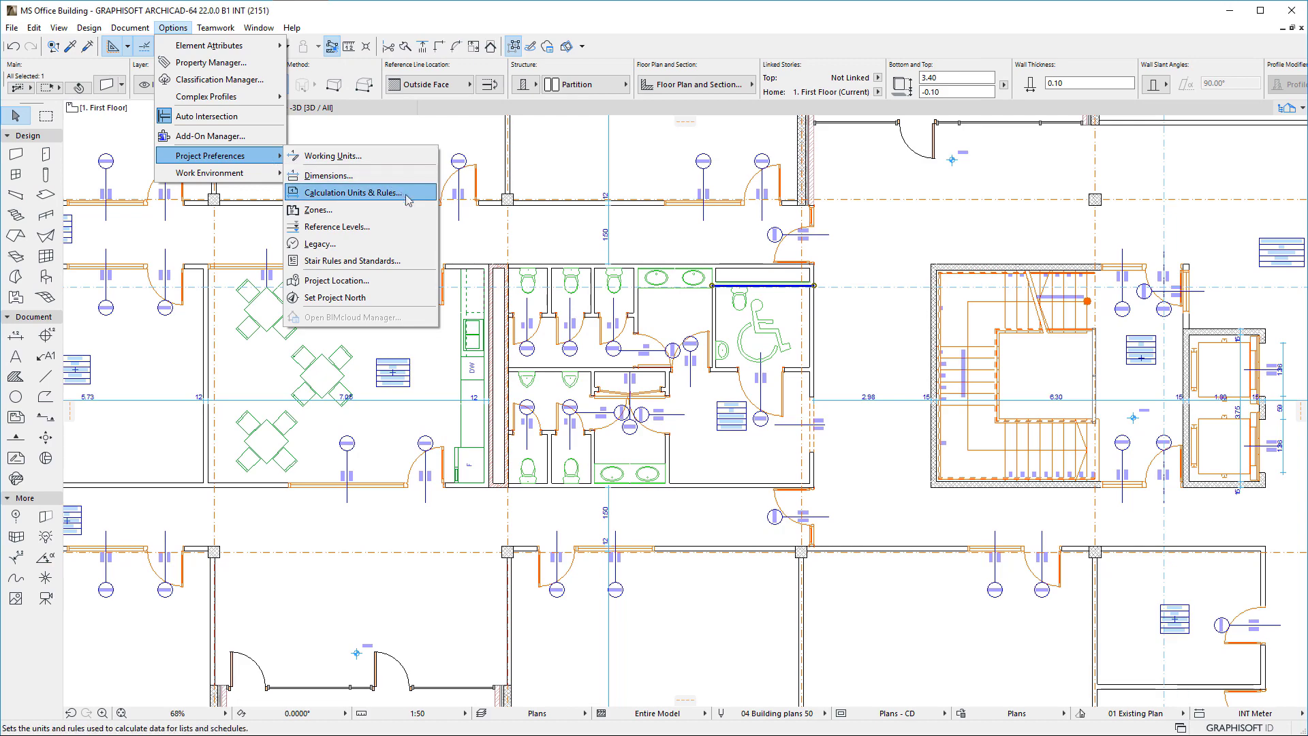
click(417, 196)
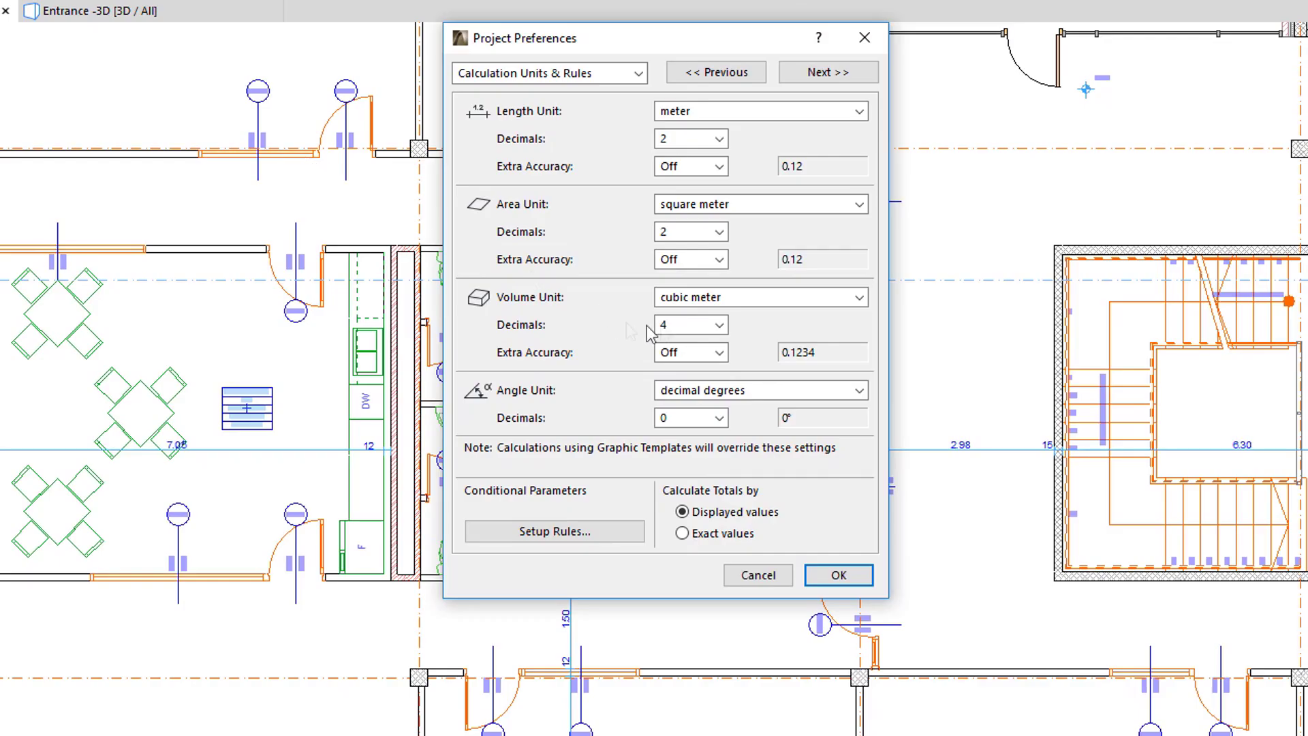
click(712, 303)
click(738, 342)
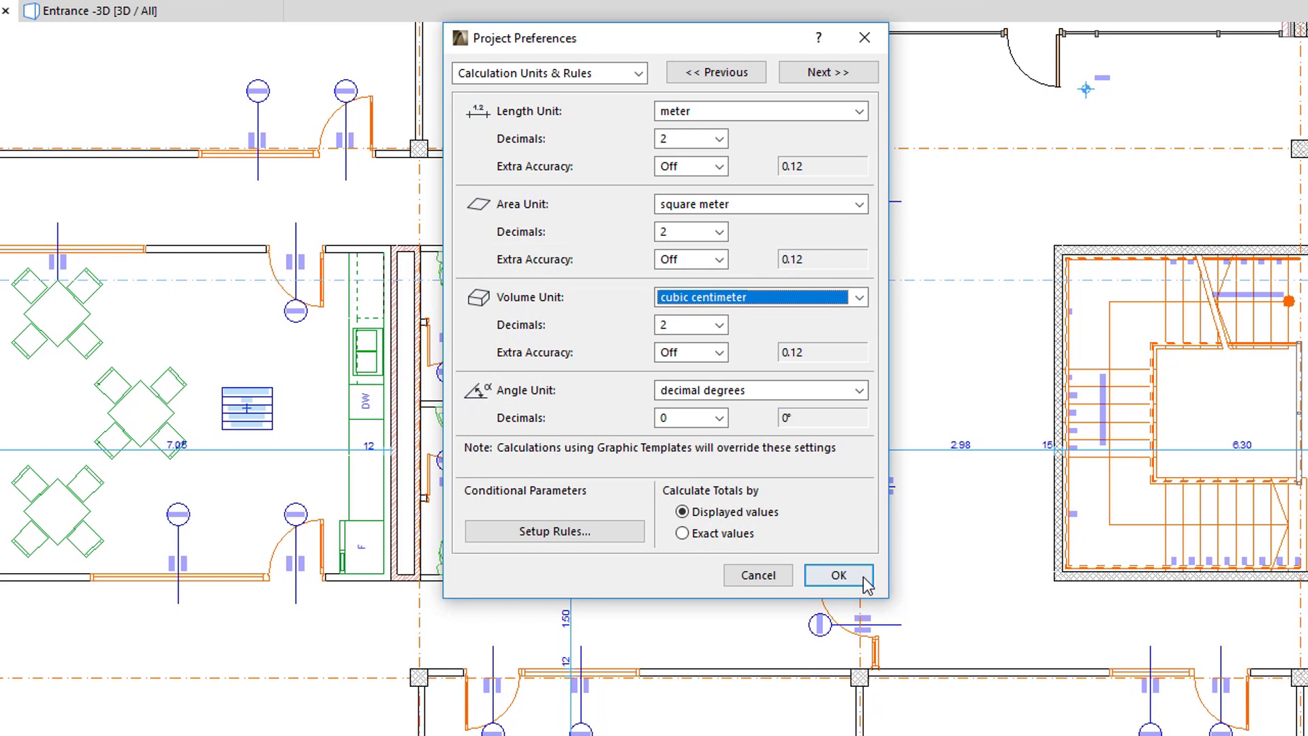
click(838, 575)
click(172, 27)
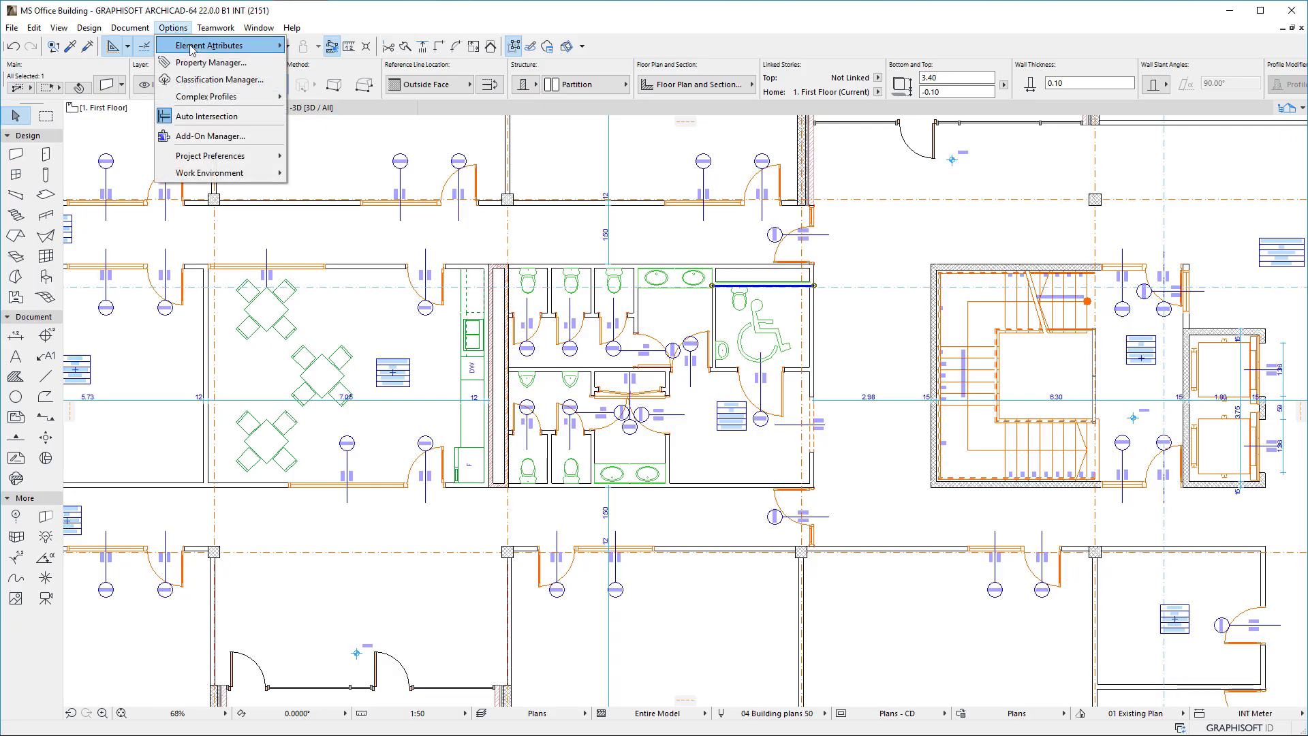
Evaluate the Unit Brick Volume sequence in Property Manager, now reading 2,535.00 cm³.
click(196, 64)
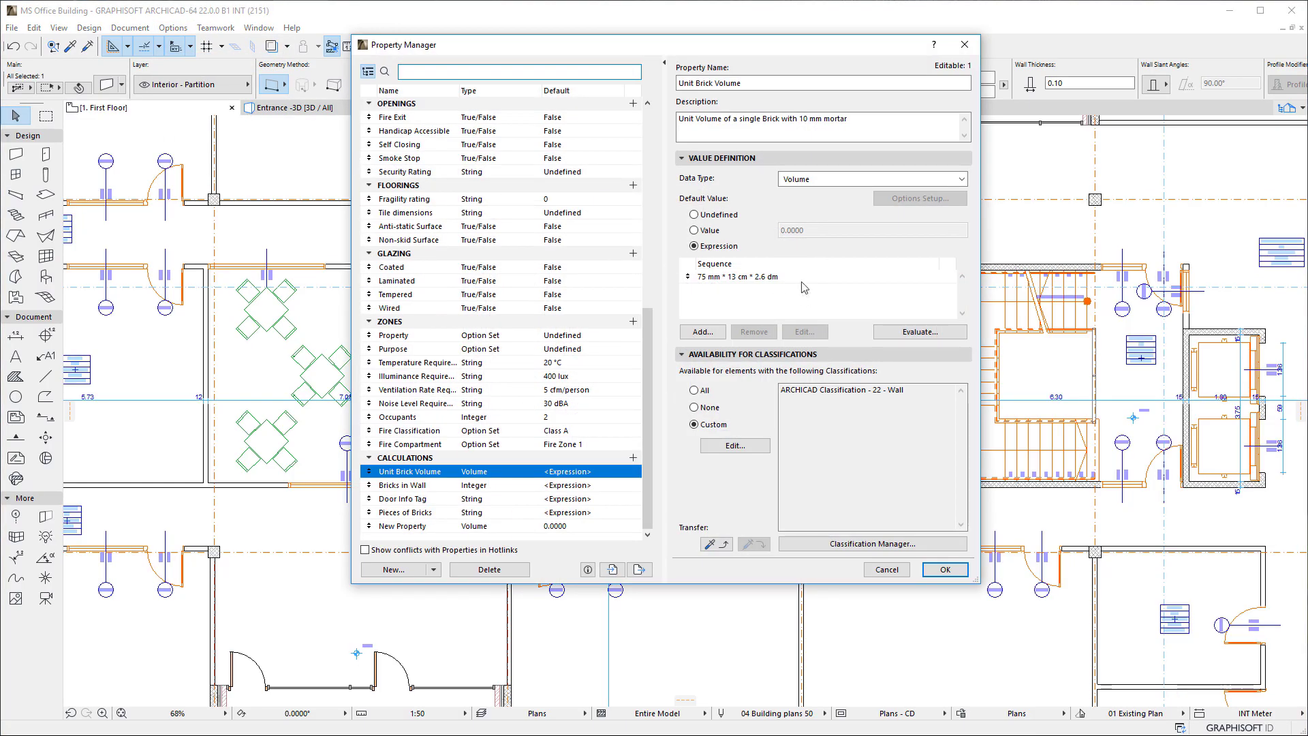
click(808, 280)
click(917, 332)
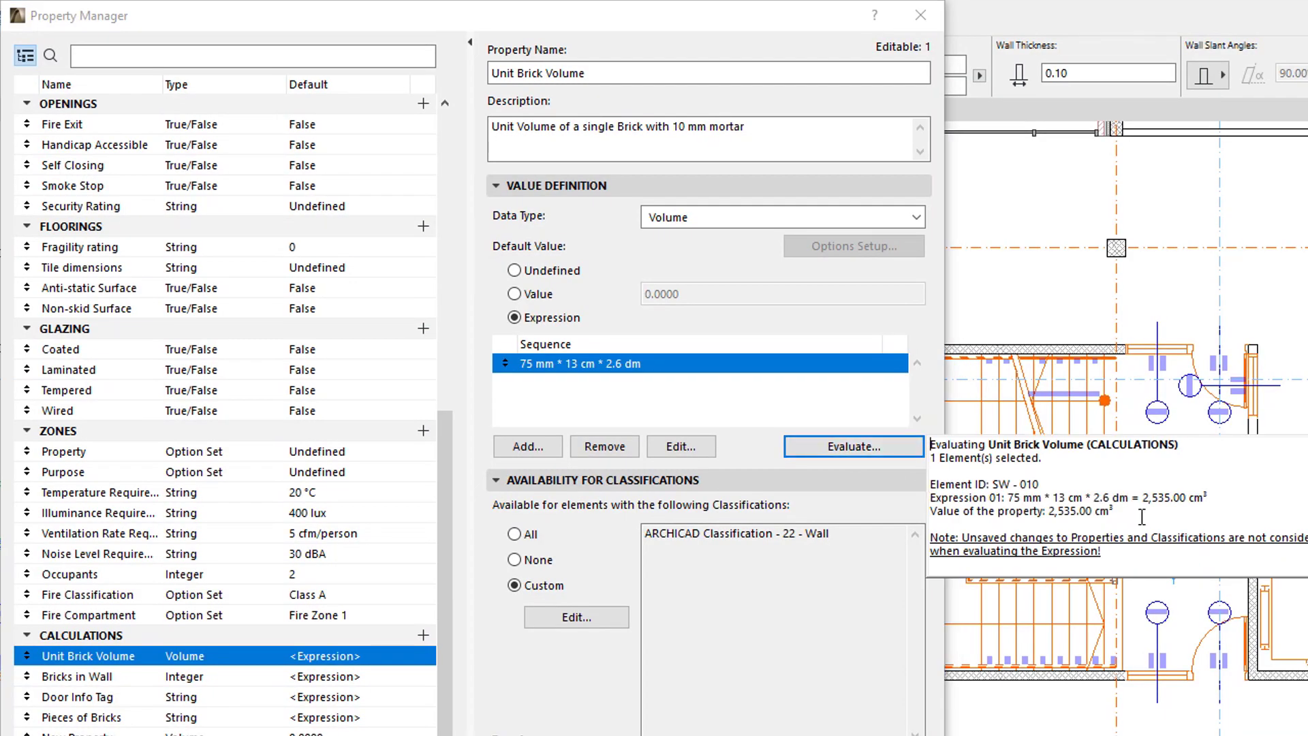
shift+click(1056, 517)
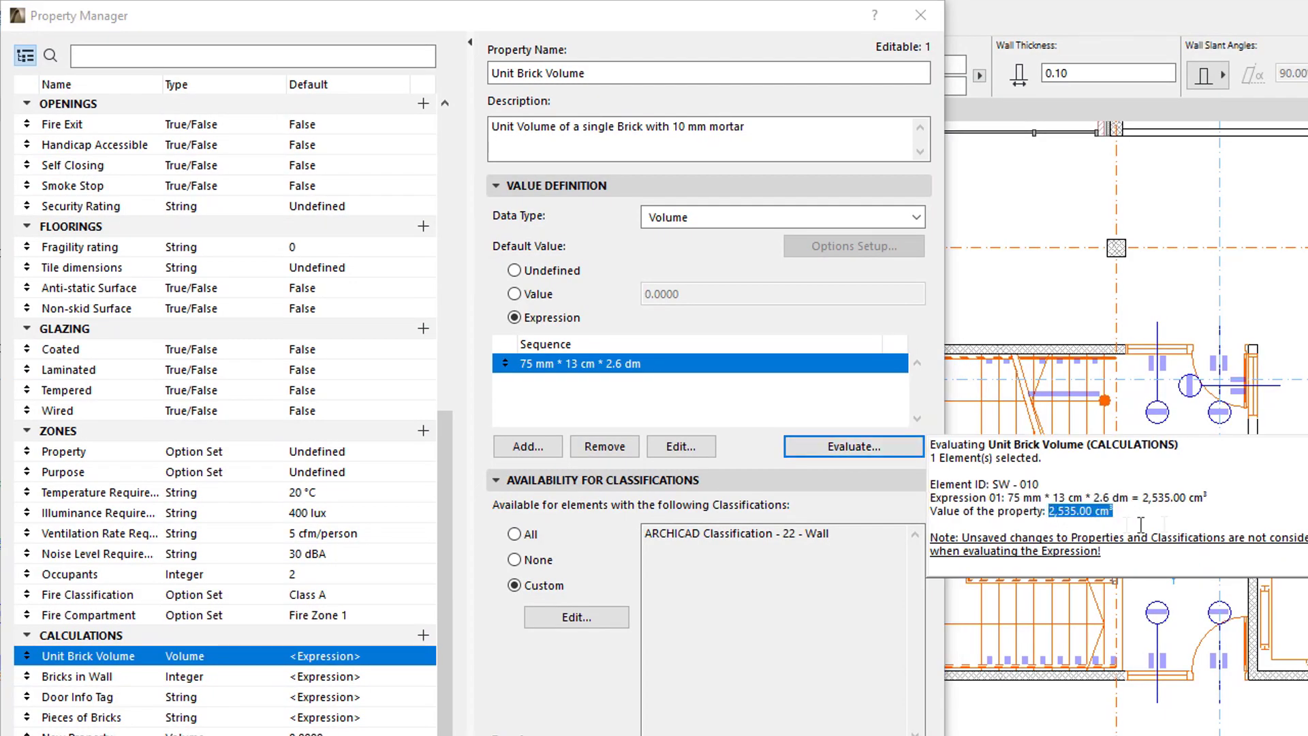
click(1176, 513)
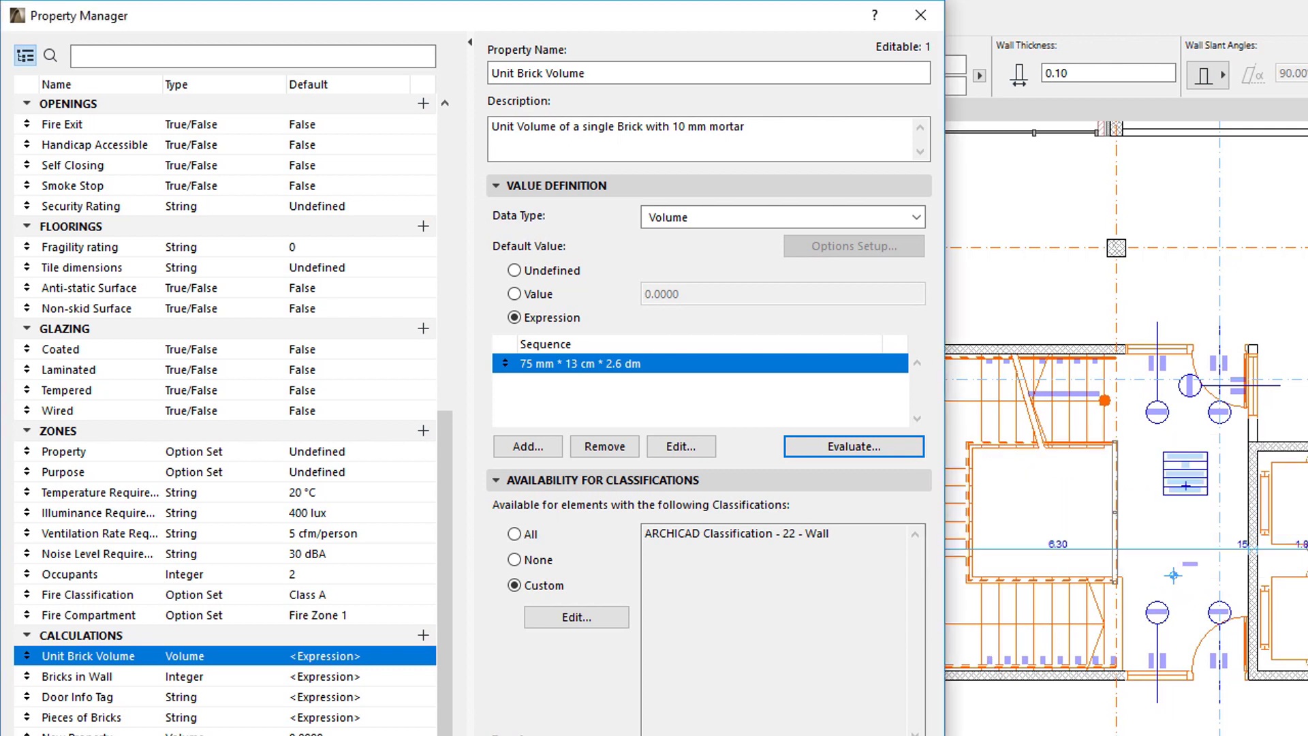